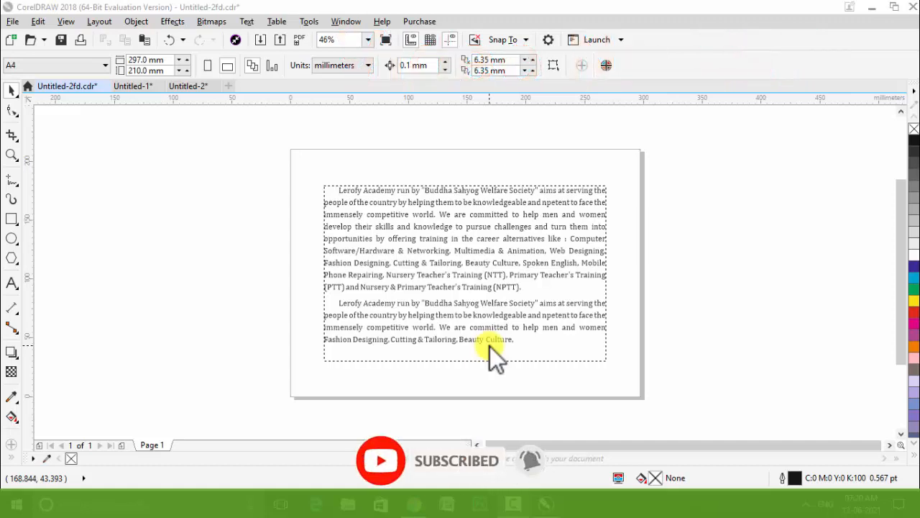
Step: Switch among the Untitled-1 and Untitled-2 documents and return to Untitled-2fd.cdr
key("ctrl+Tab")
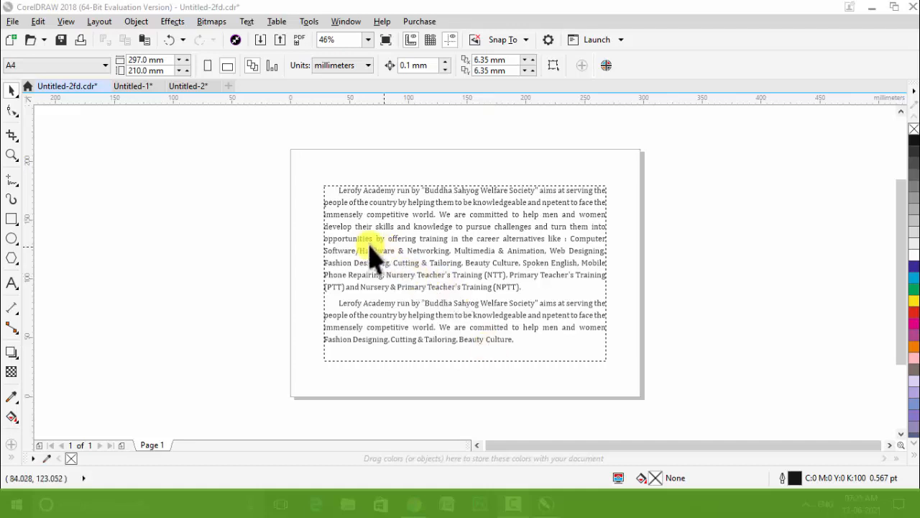
left_click(175, 146)
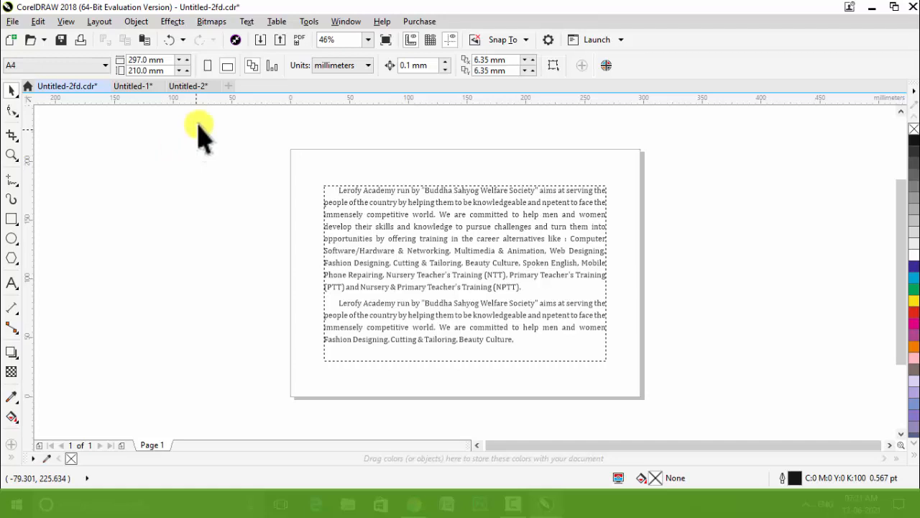
left_click(195, 86)
key("ctrl+Tab")
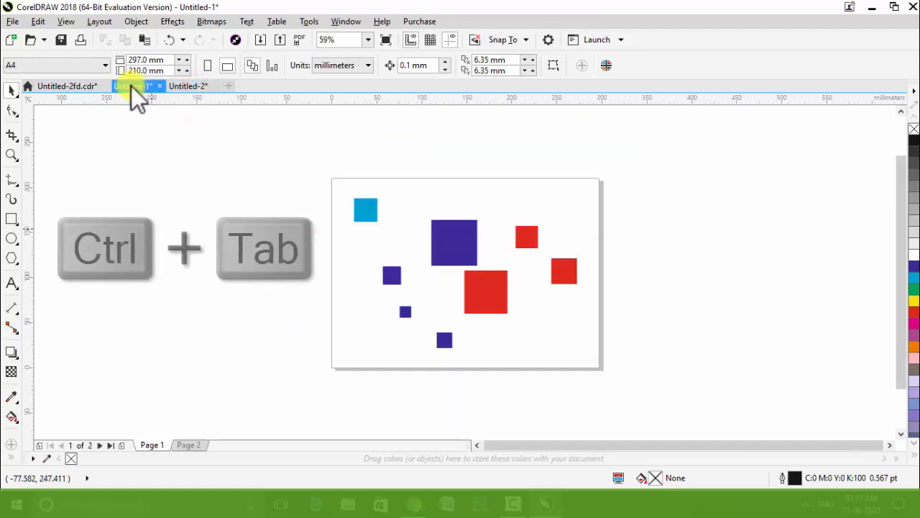
left_click(66, 85)
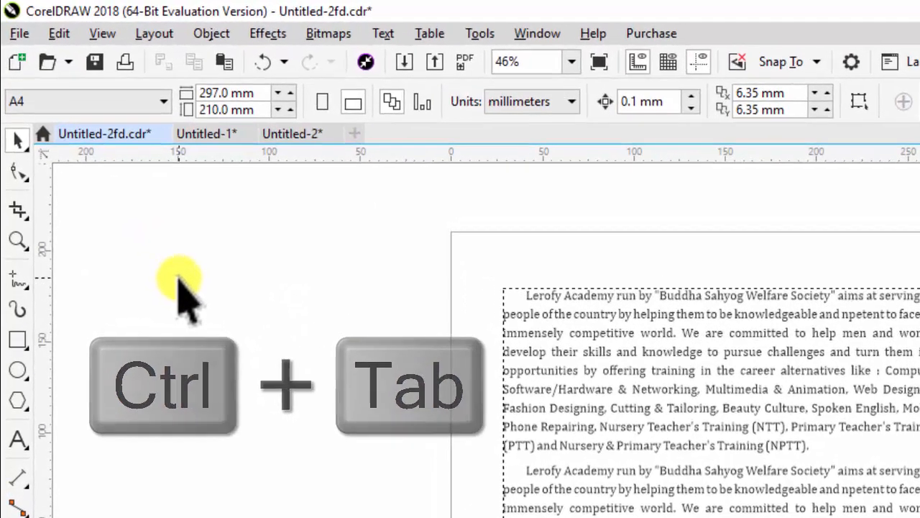
Step: Cycle repeatedly through the three open documents, finishing on Untitled-1
key("ctrl+Tab")
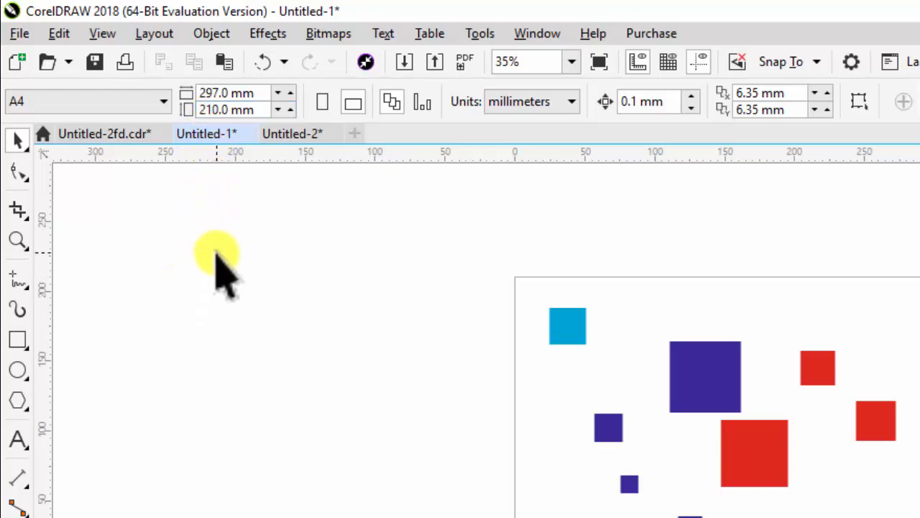
key("ctrl+Tab")
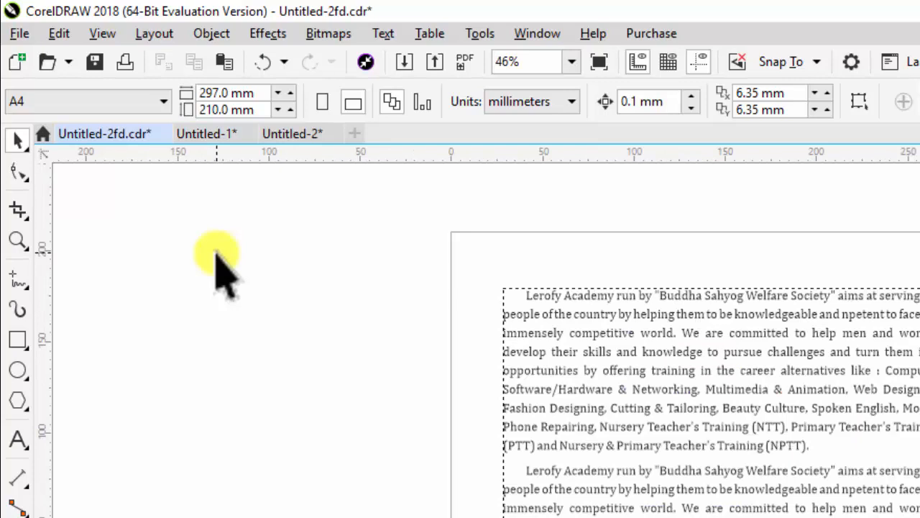
key("ctrl+Tab")
key("ctrl+Tab")
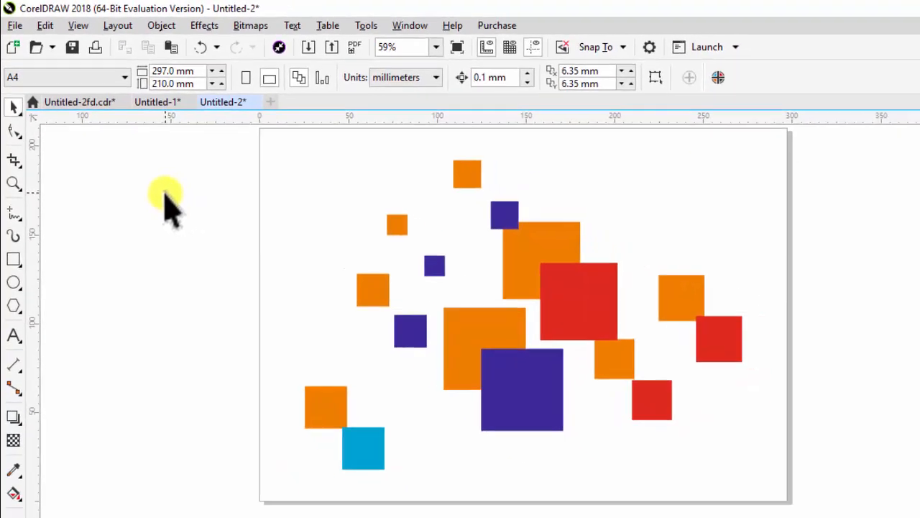
key("ctrl+Tab")
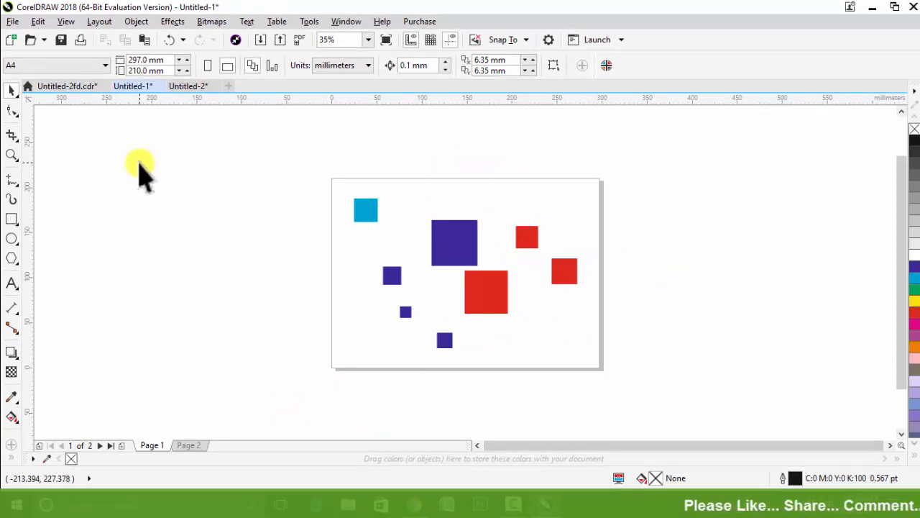
Step: Switch to Chrome and view each of its four open pages, finishing on web.whatsapp.com
mouse_move(415, 504)
left_click(418, 467)
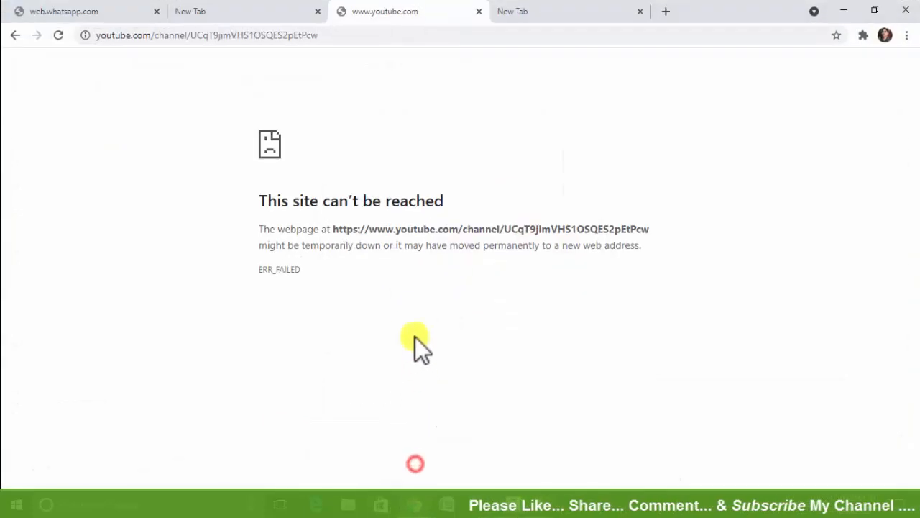
left_click(191, 12)
left_click(374, 12)
left_click(544, 11)
left_click(407, 12)
left_click(273, 14)
left_click(107, 13)
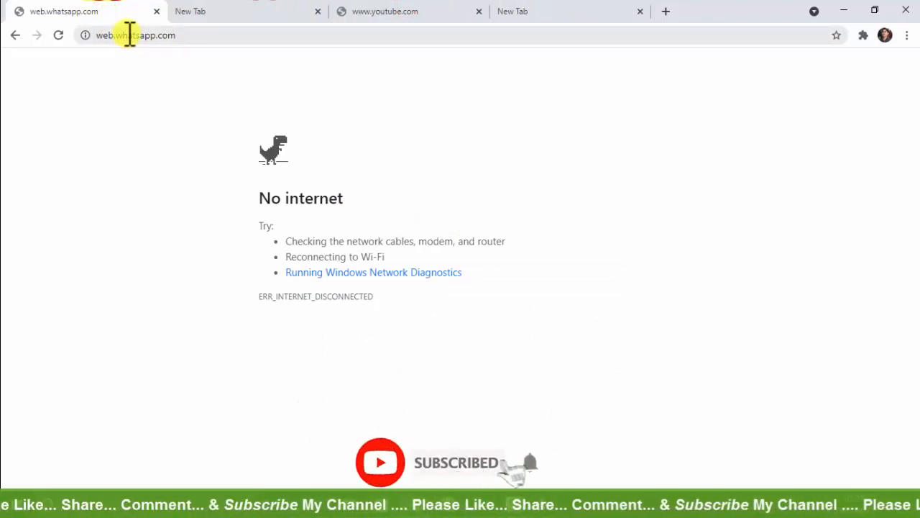
Step: Cycle forward through the open browser pages, finishing on the last New Tab page
key("ctrl+Tab")
key("ctrl+Tab")
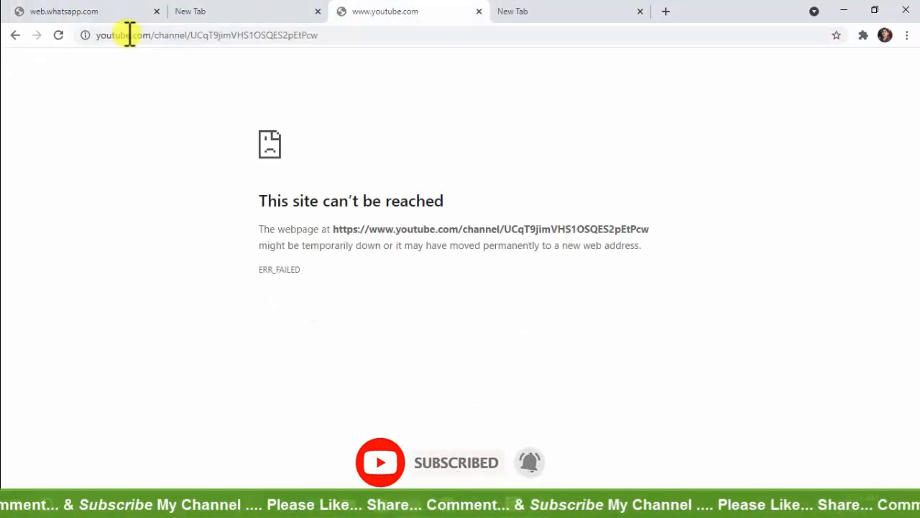
key("ctrl+Tab")
key("ctrl+Tab")
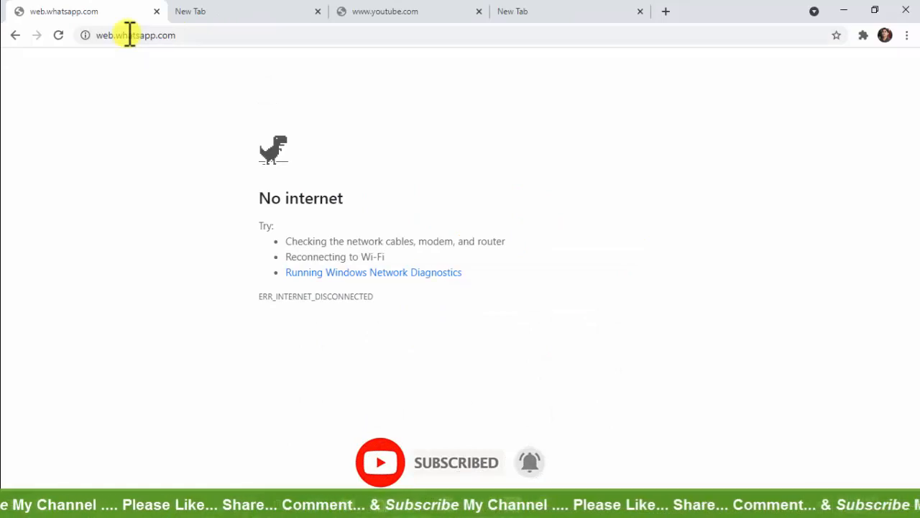
key("ctrl+Tab")
key("ctrl+Tab")
key("ctrl+Tab")
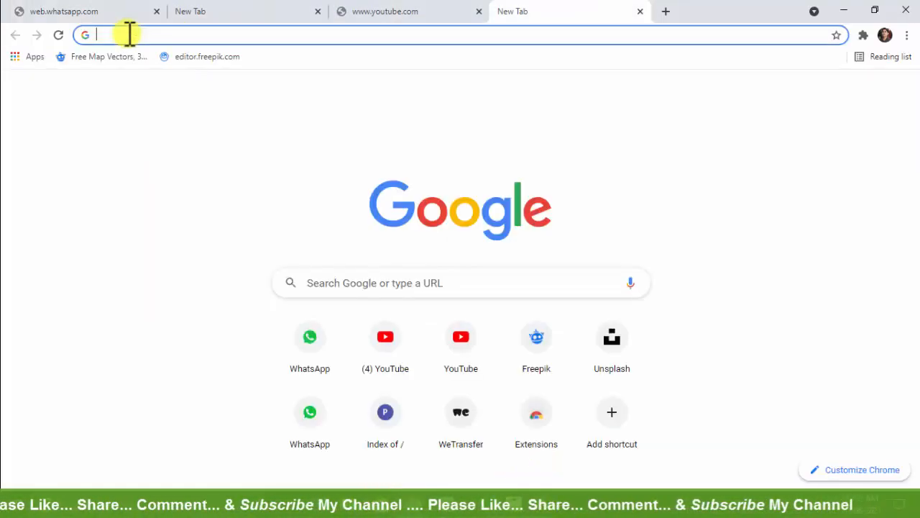
Step: Switch back to CorelDRAW with the Untitled-1 document in front
key("alt+Tab")
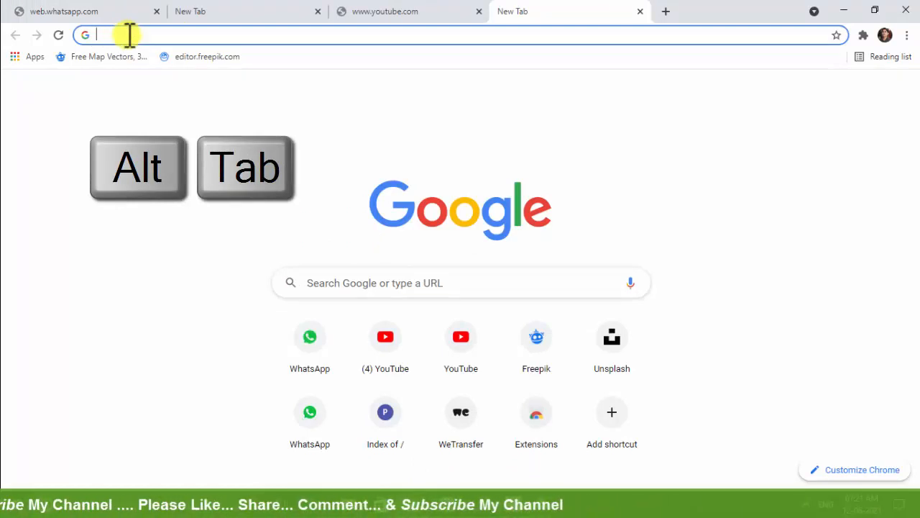
mouse_move(536, 500)
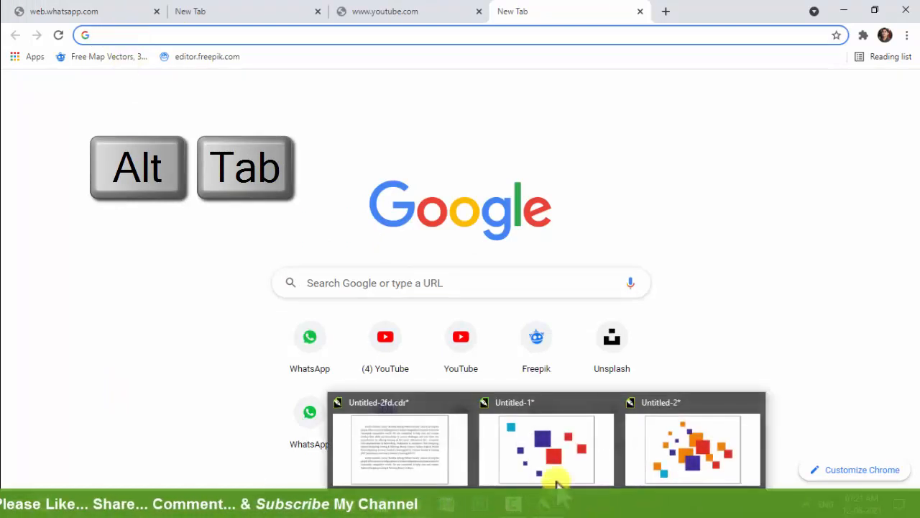
left_click(504, 431)
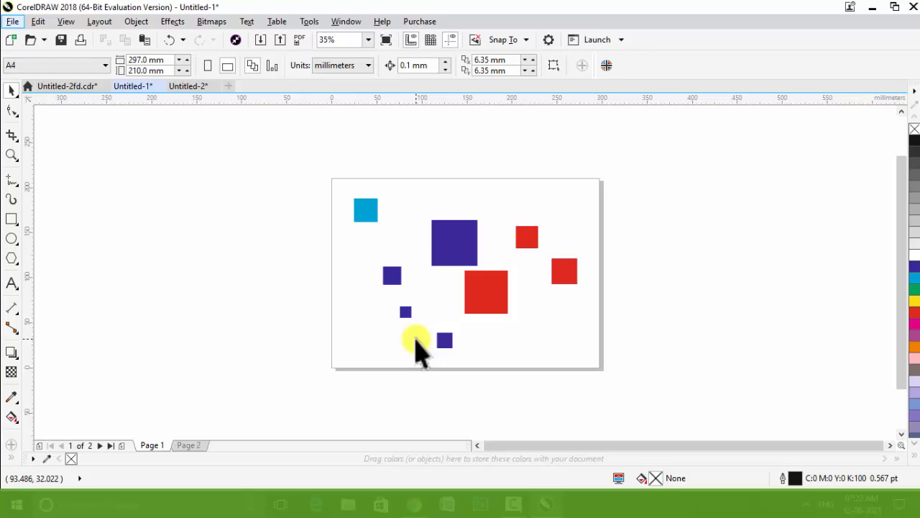
Step: Bring up the window switcher and cycle the highlight through the CorelDRAW, Chrome and recorder windows
key("alt")
key("alt+Tab")
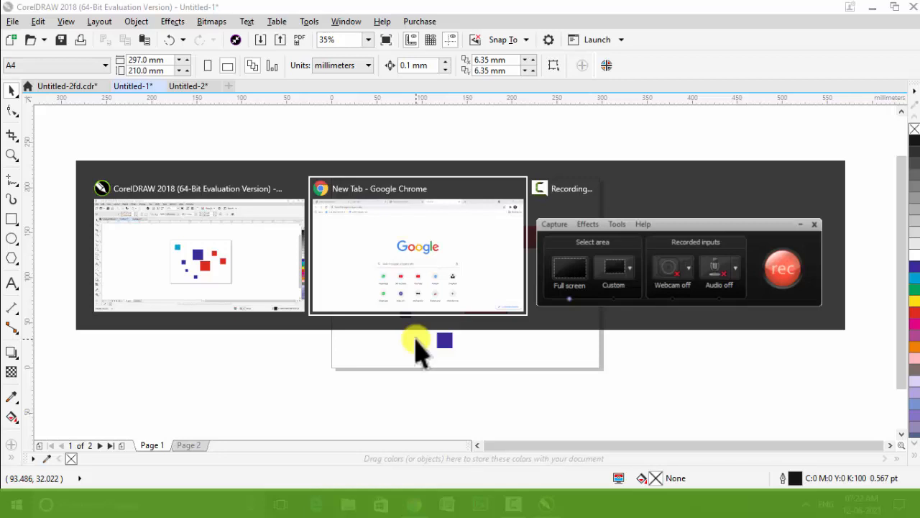
key("alt+Tab")
key("alt+Tab")
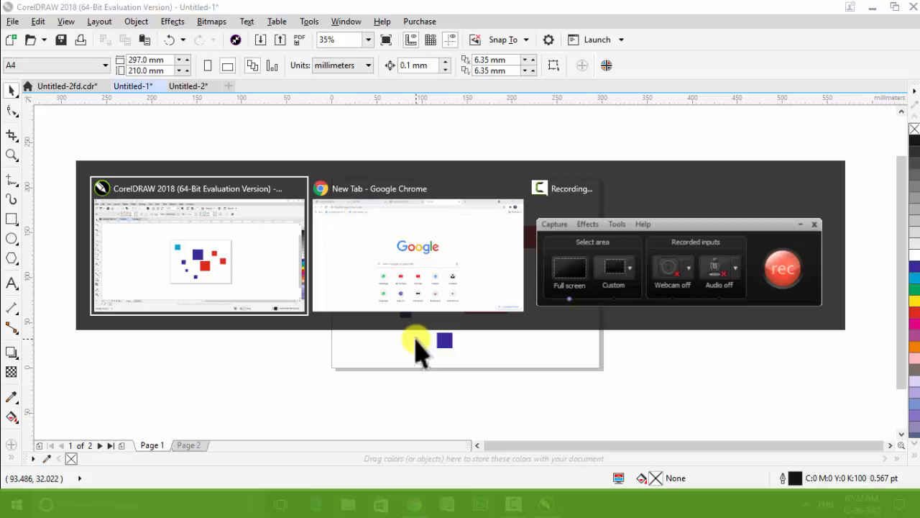
key("alt+Tab")
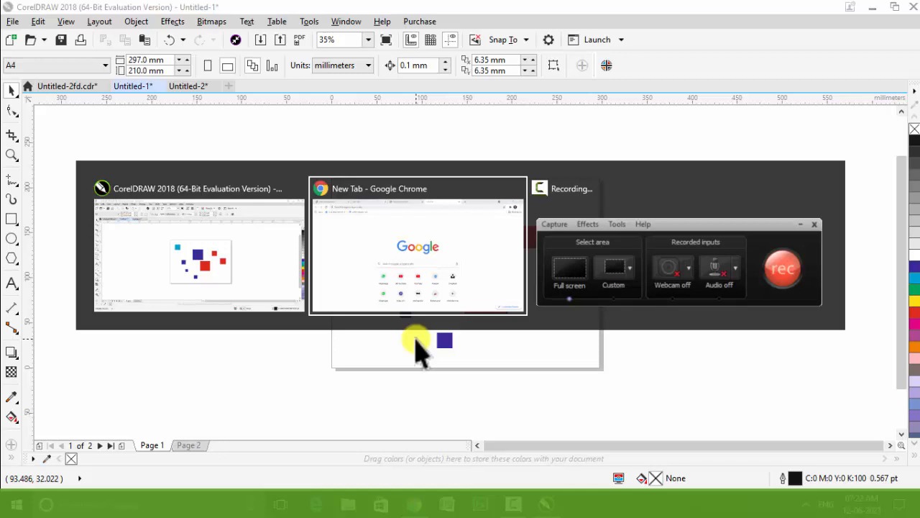
key("alt+Tab")
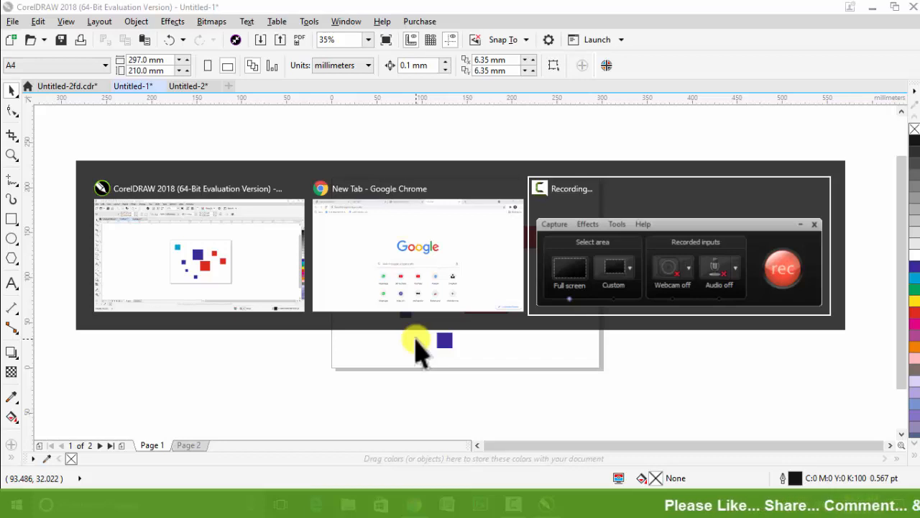
key("alt+Tab")
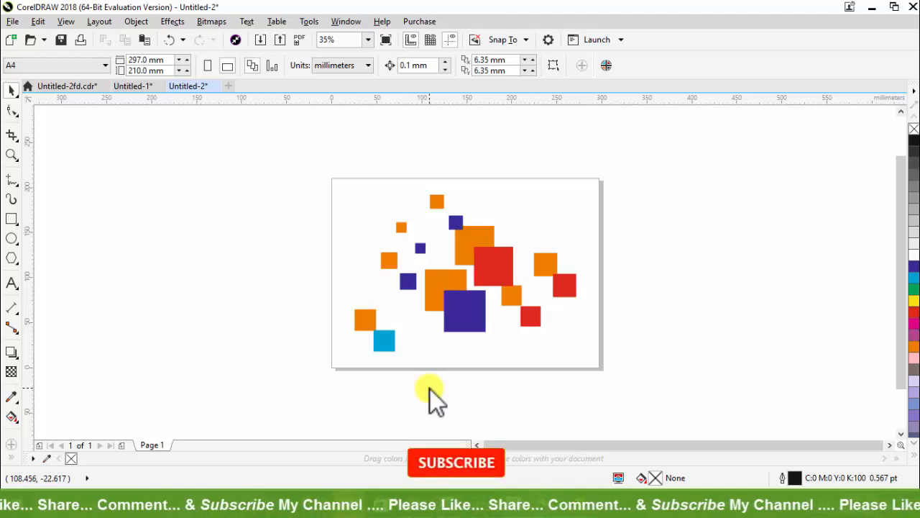
Step: Alternate between the CorelDRAW and Chrome windows, finishing on Chrome
key("alt+Tab")
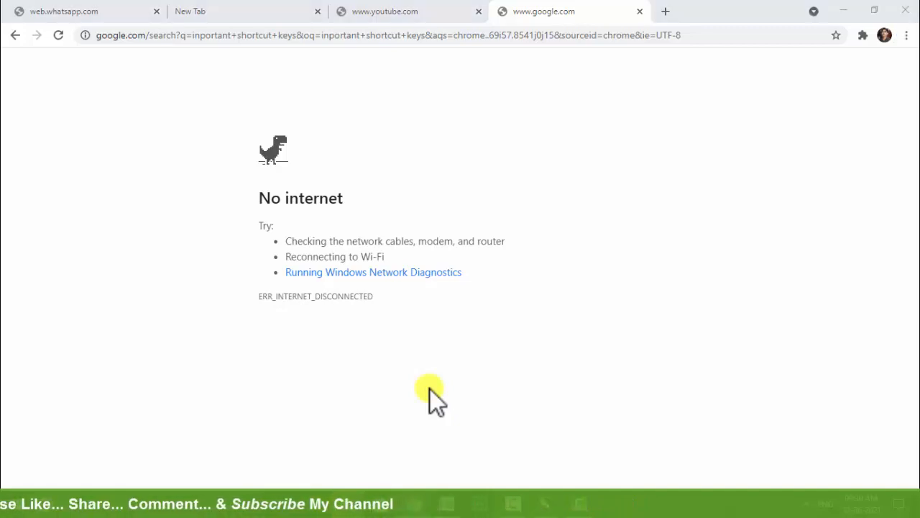
key("alt+Tab")
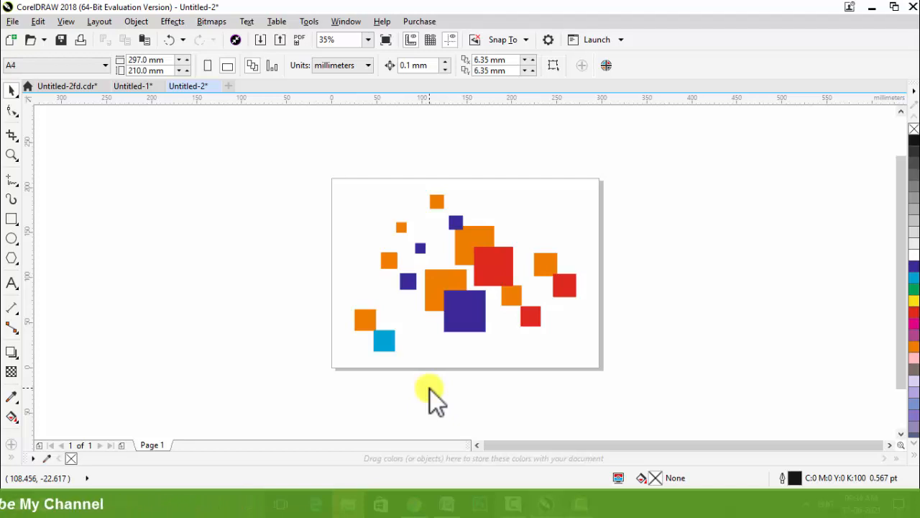
key("alt+Tab")
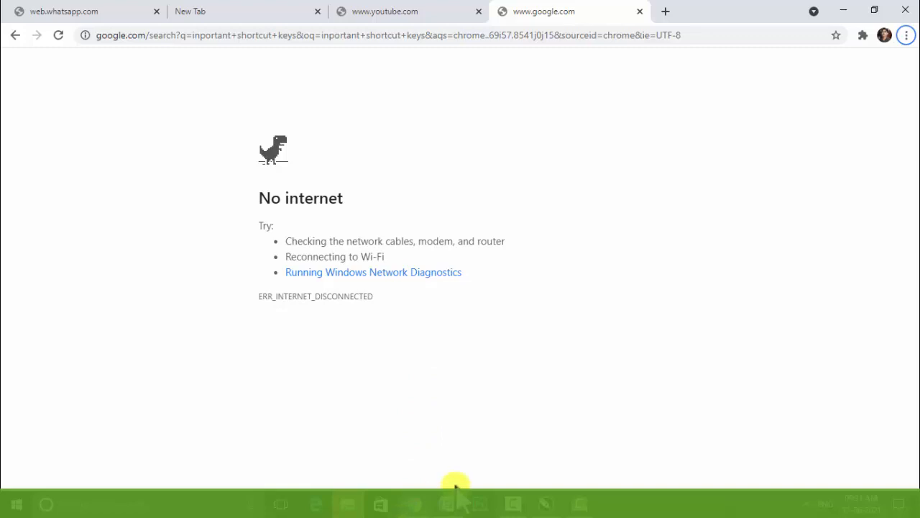
Step: Switch to Microsoft Word's Document1, alternate between it and Chrome, and return to CorelDRAW's Untitled-1
mouse_move(458, 506)
left_click(453, 453)
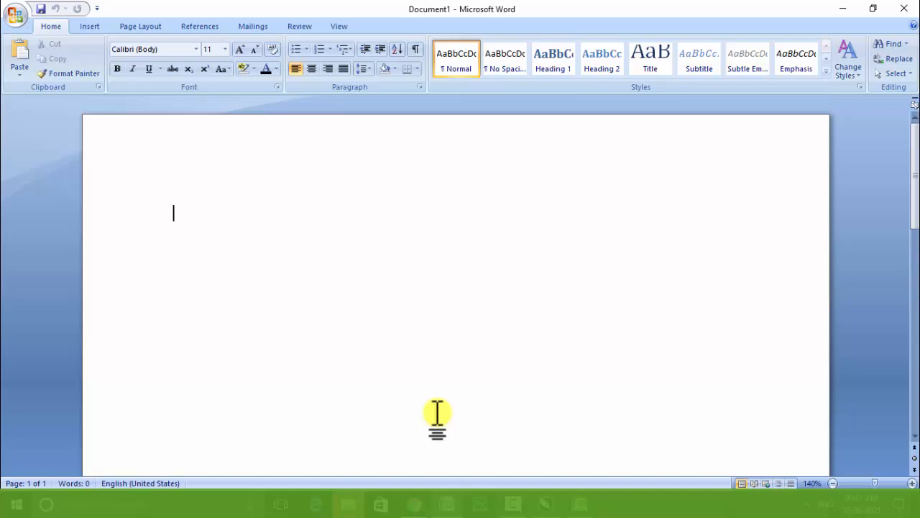
key("alt+Tab")
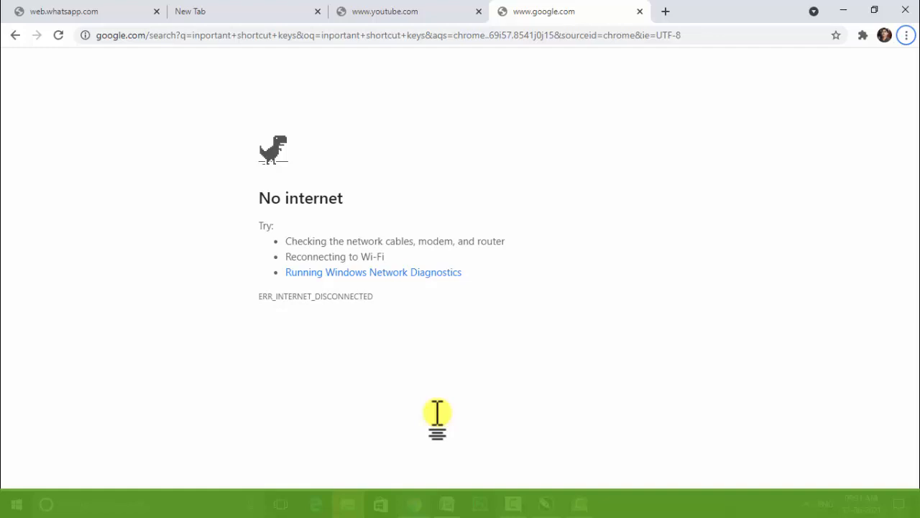
key("alt+Tab")
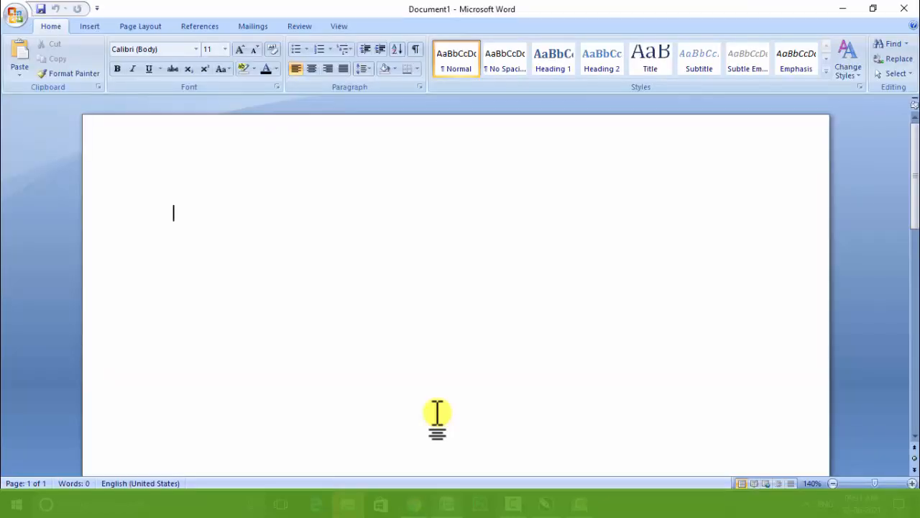
key("alt+Tab")
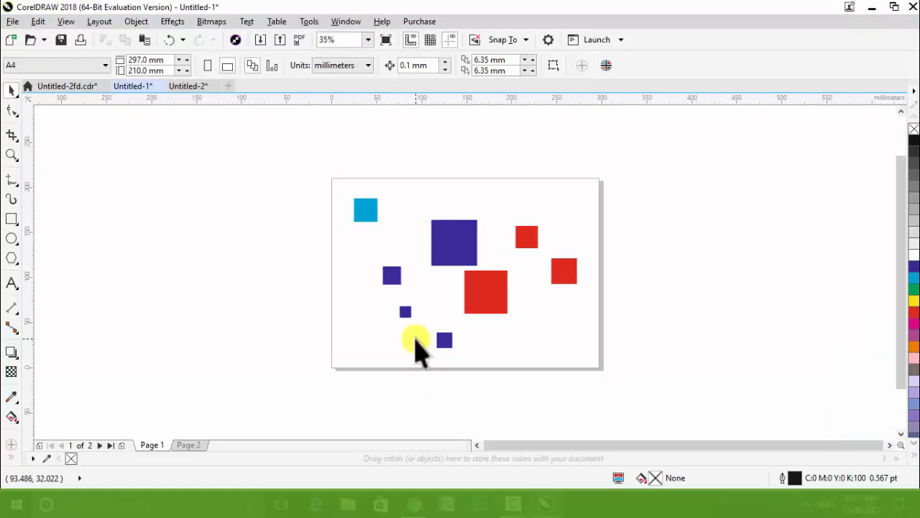
Step: Show the Windows desktop and restore the CorelDRAW window
key("super+d")
key("super+d")
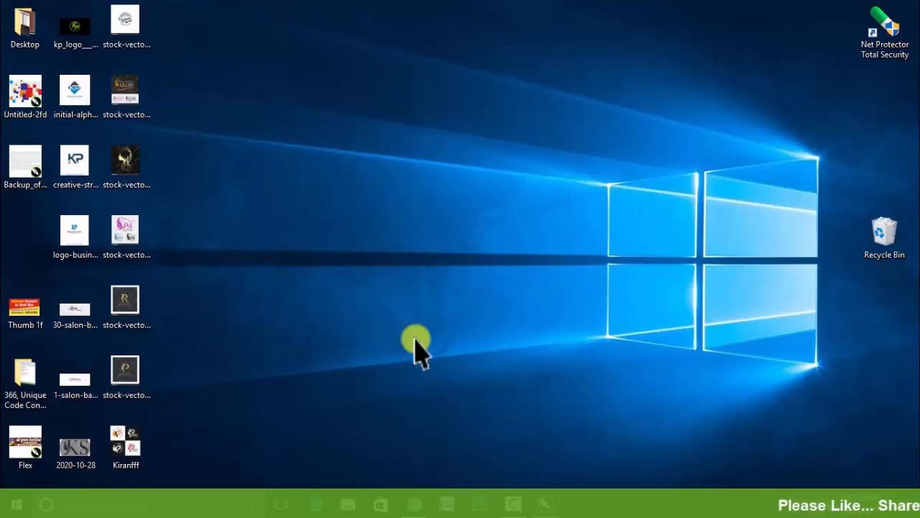
key("super+d")
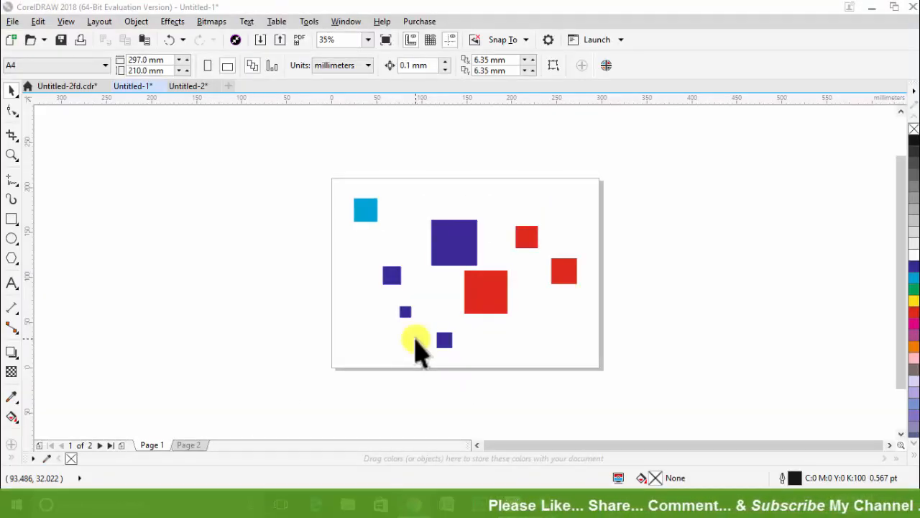
Step: Switch to Untitled-2fd.cdr and place the text cursor before "Lerofy" at the start of the first paragraph
key("ctrl+Tab")
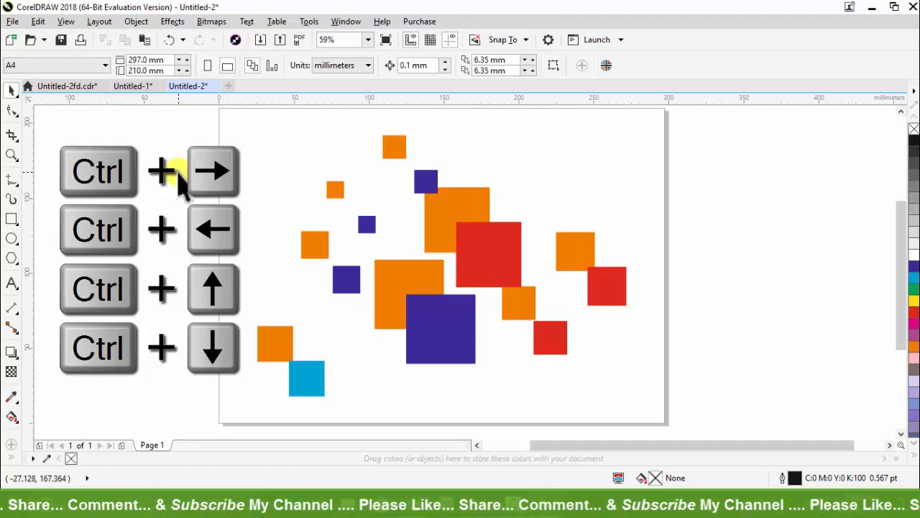
key("ctrl+Tab")
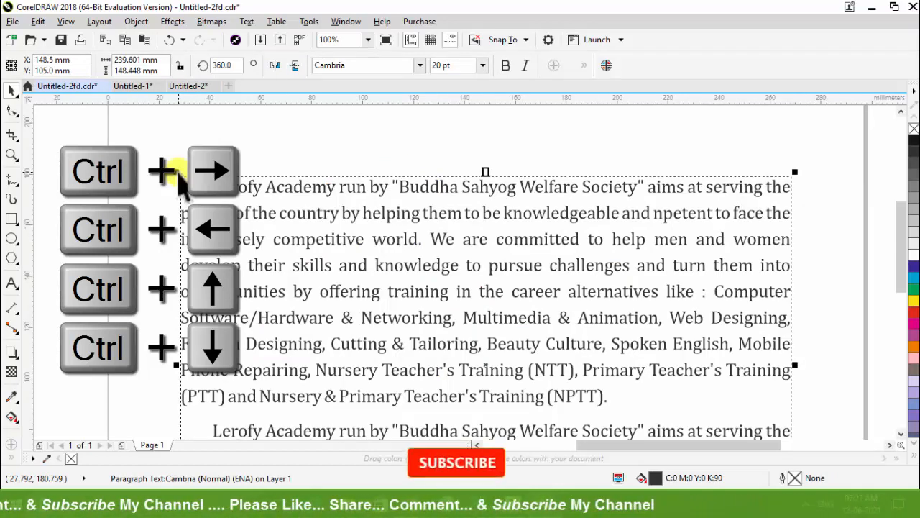
double_click(181, 187)
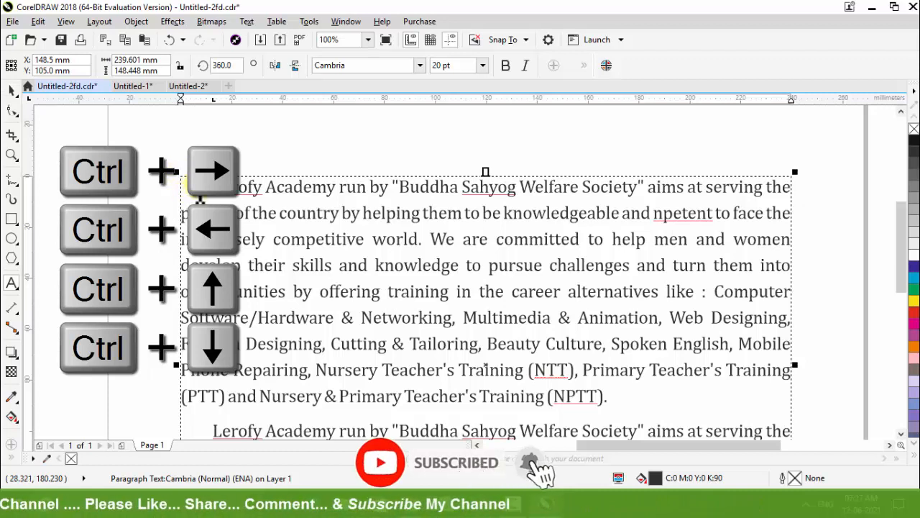
left_click(213, 189)
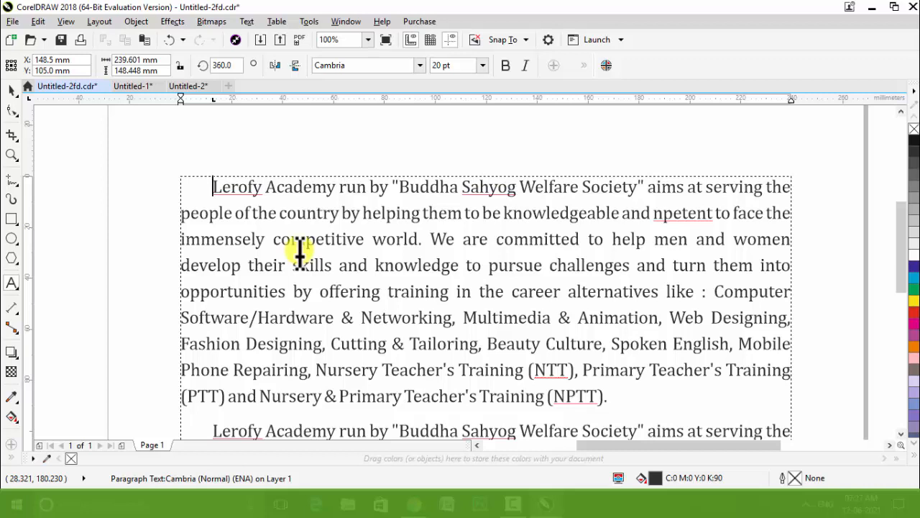
Step: Advance the text cursor into the first paragraph by one word and eight single characters
key("ctrl+Right")
key("Right")
key("Right")
key("Right")
key("Right")
key("Right")
key("Right")
key("Right")
key("Right")
Step: Move the text cursor forward seven words through the paragraph text
key("ctrl+Right")
key("ctrl+Right")
key("ctrl+Right")
key("ctrl+Right")
key("ctrl+Right")
key("ctrl+Right")
key("ctrl+Right")
Step: Move the text cursor back seven words through the paragraph text
key("ctrl+Left")
key("ctrl+Left")
key("ctrl+Left")
key("ctrl+Left")
key("ctrl+Left")
key("ctrl+Left")
key("ctrl+Left")
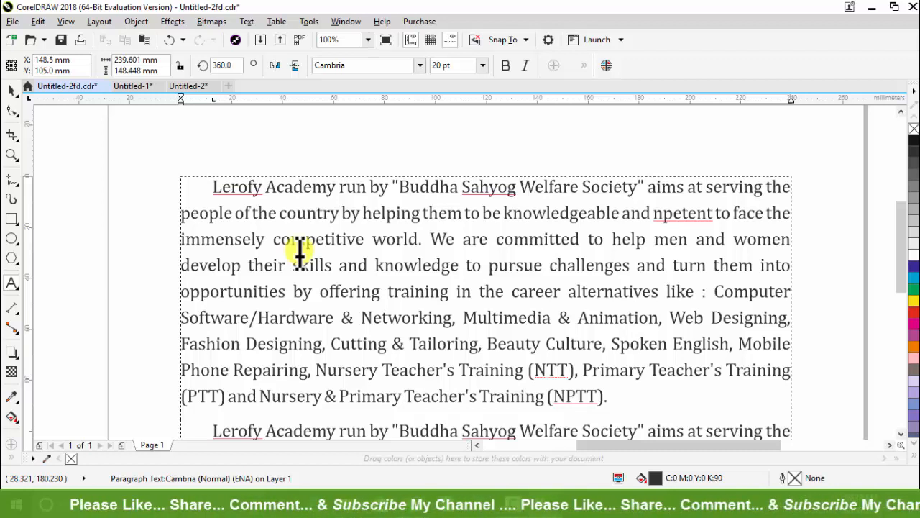
Step: Move the text cursor forward word by word through the second paragraph, past "Lerofy Academy"
key("Left")
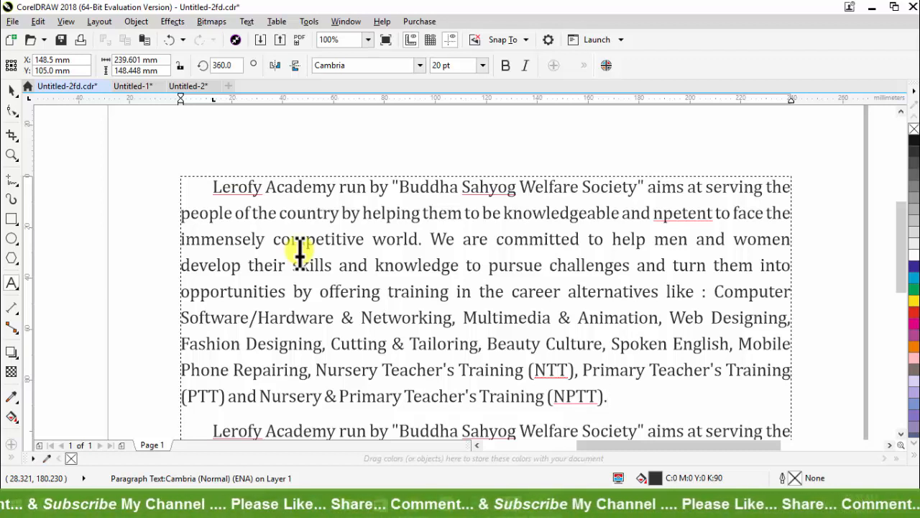
key("ctrl+Right")
key("ctrl+Right")
key("ctrl+Right")
key("ctrl+Right")
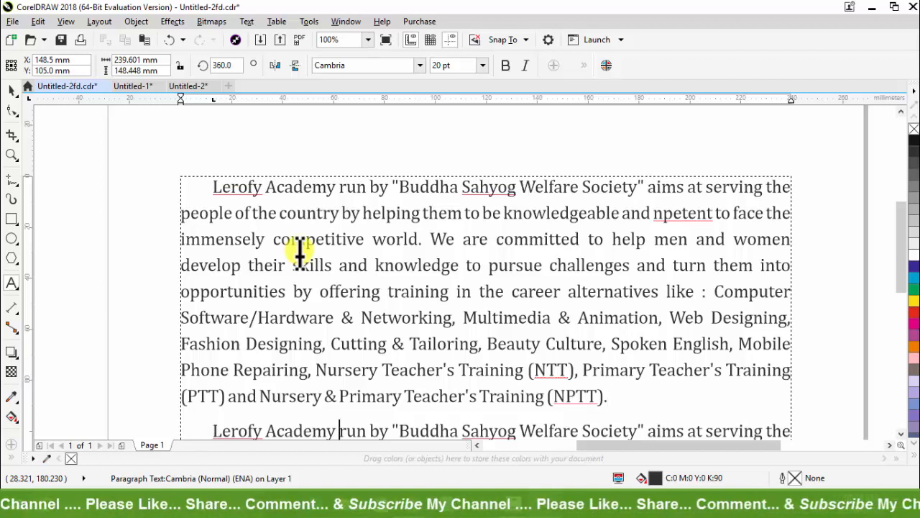
key("ctrl+Right")
key("ctrl+Right")
key("ctrl+Right")
key("ctrl+Right")
key("ctrl+Right")
key("ctrl+Right")
key("ctrl+Right")
key("ctrl+Right")
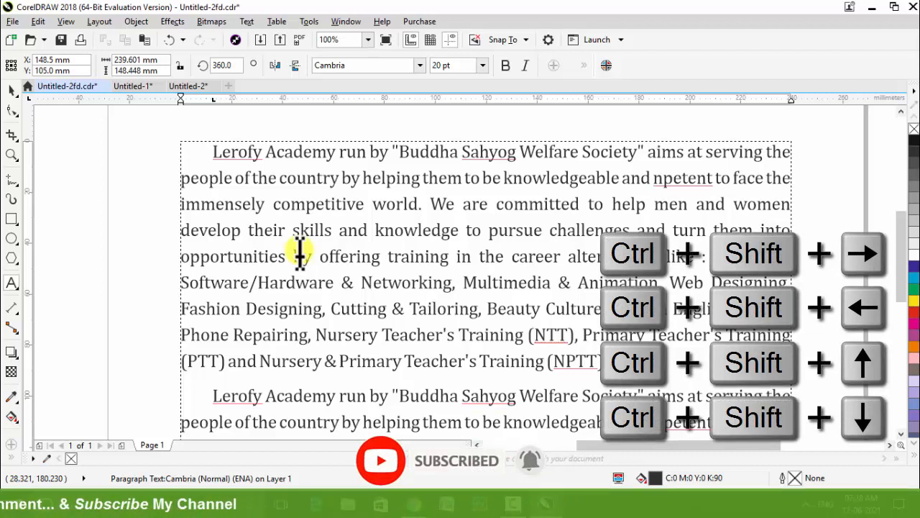
Step: Return the text cursor to the second paragraph's start and select its opening words "Lerofy" and "Academy" one at a time
key("Up")
key("Home")
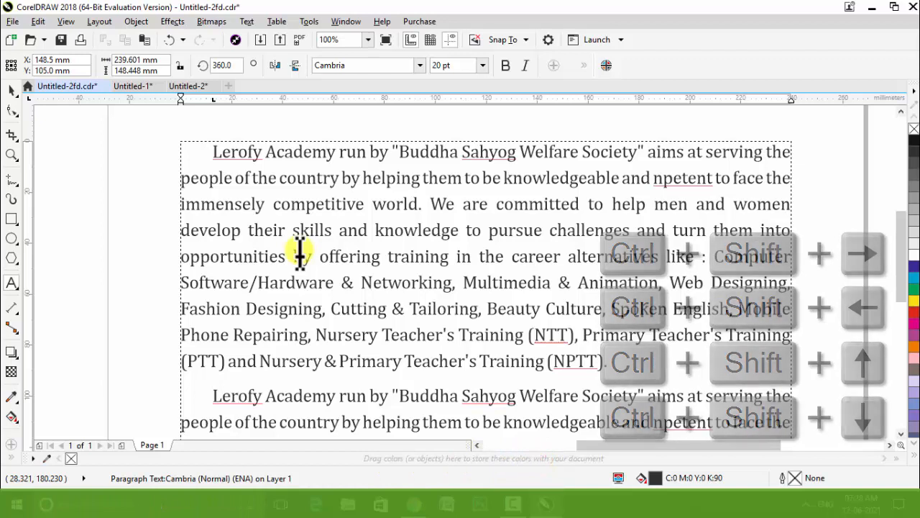
key("ctrl+Right")
key("ctrl+shift+Right")
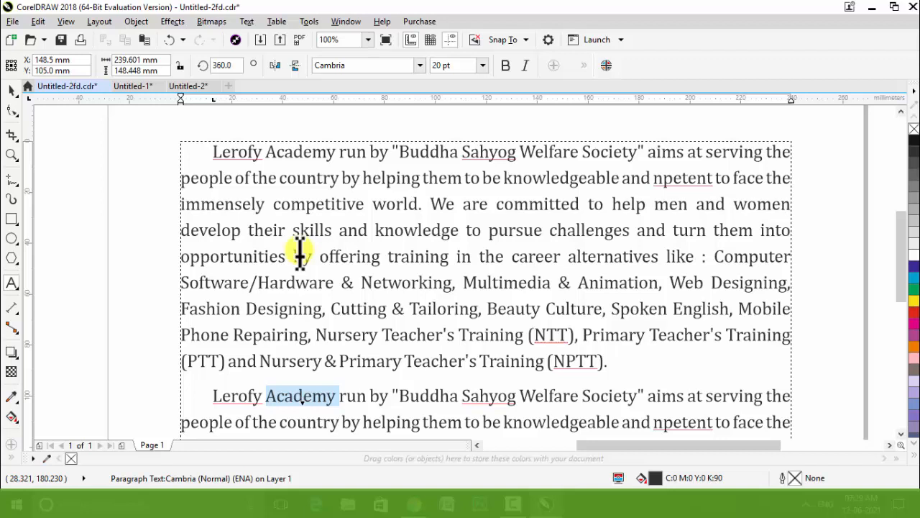
key("Home")
key("ctrl+shift+Right")
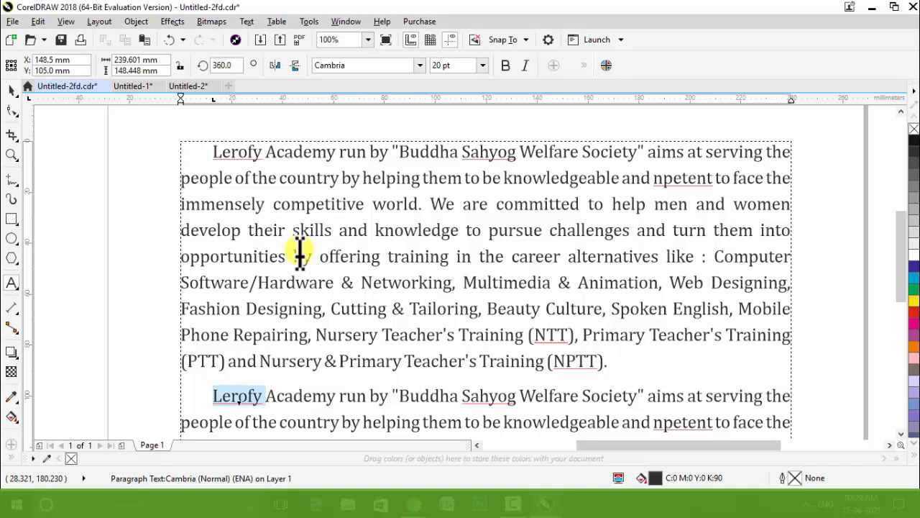
key("Right")
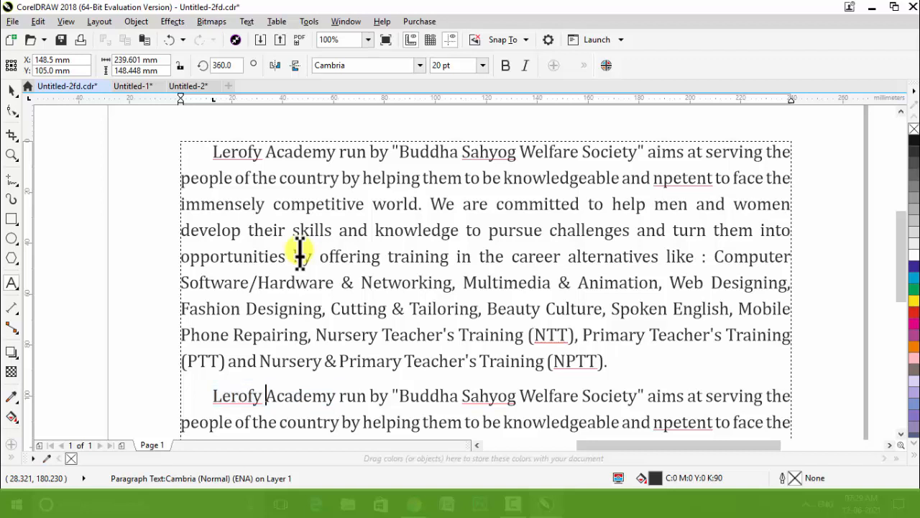
key("ctrl+shift+Right")
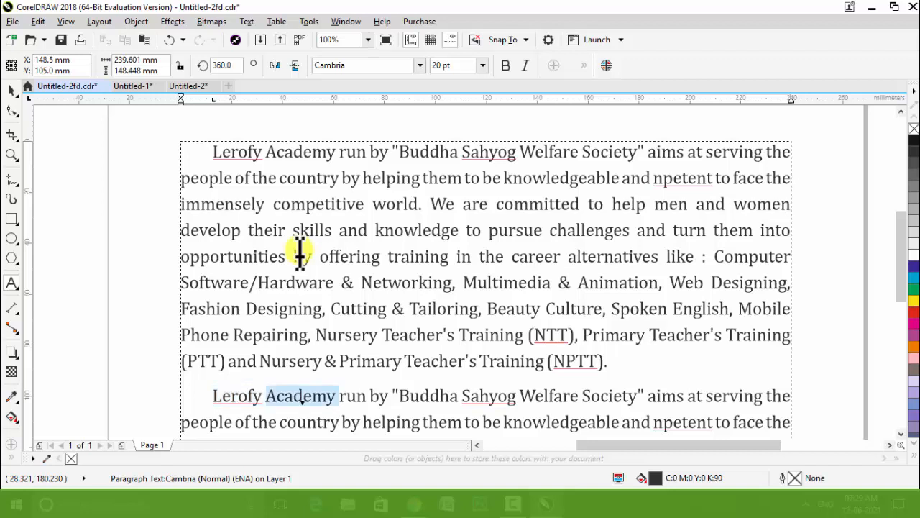
Step: Extend the selection from "Academy" to the end of the text, and select backward from after "Lerofy" through the first paragraph
key("ctrl+shift+End")
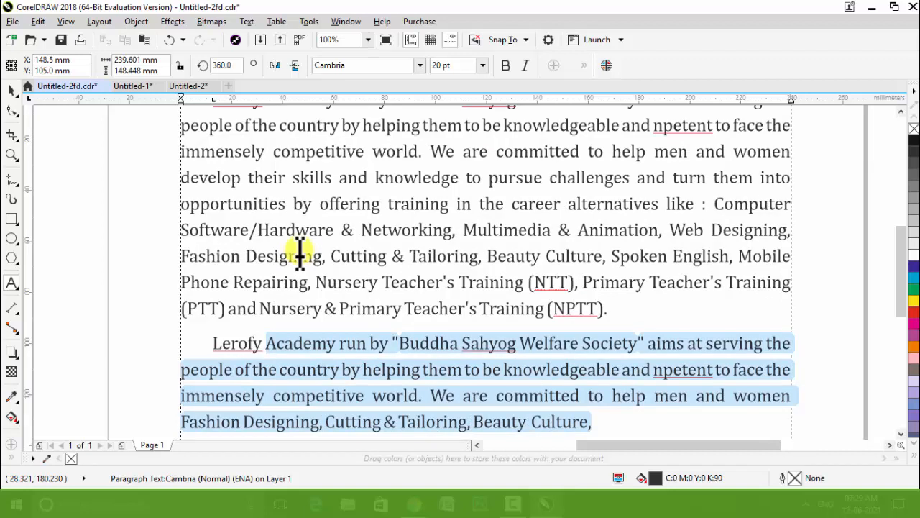
double_click(223, 343)
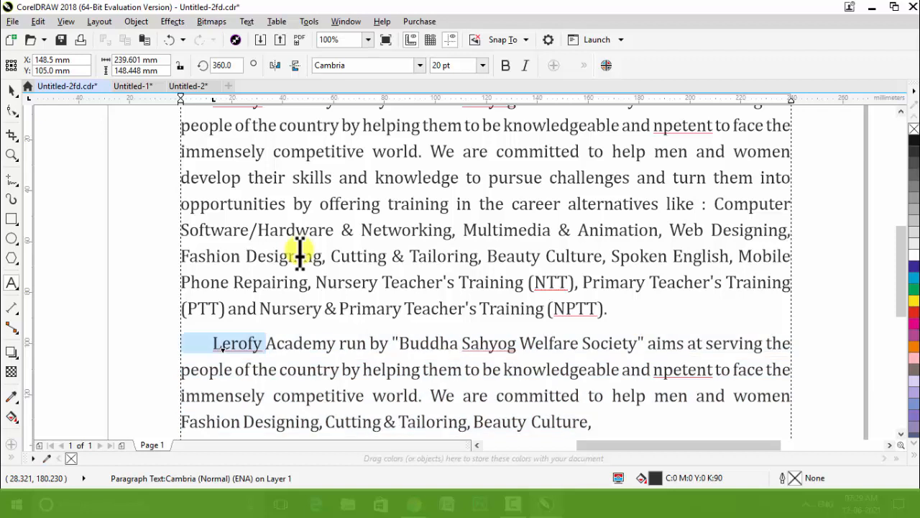
key("ctrl+shift+Up")
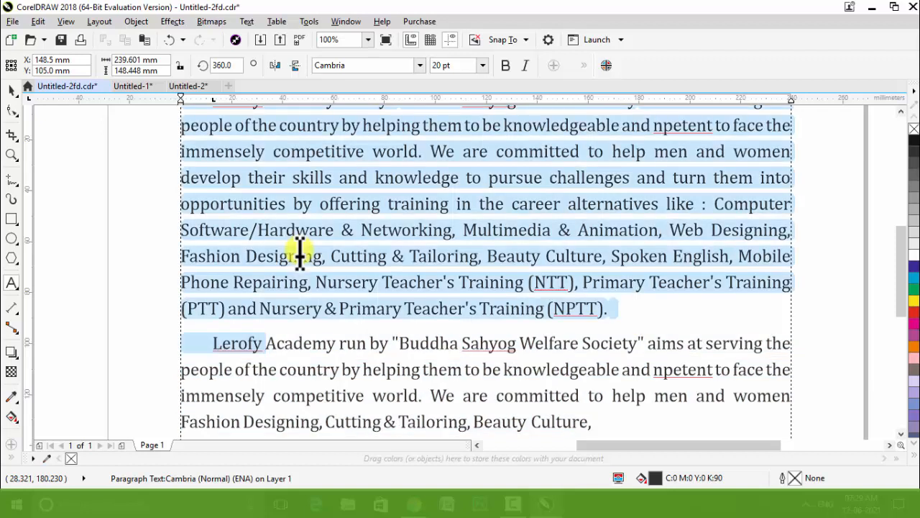
Step: Jump the text cursor to the start and end of the line and to the end of the whole text
key("Home")
key("End")
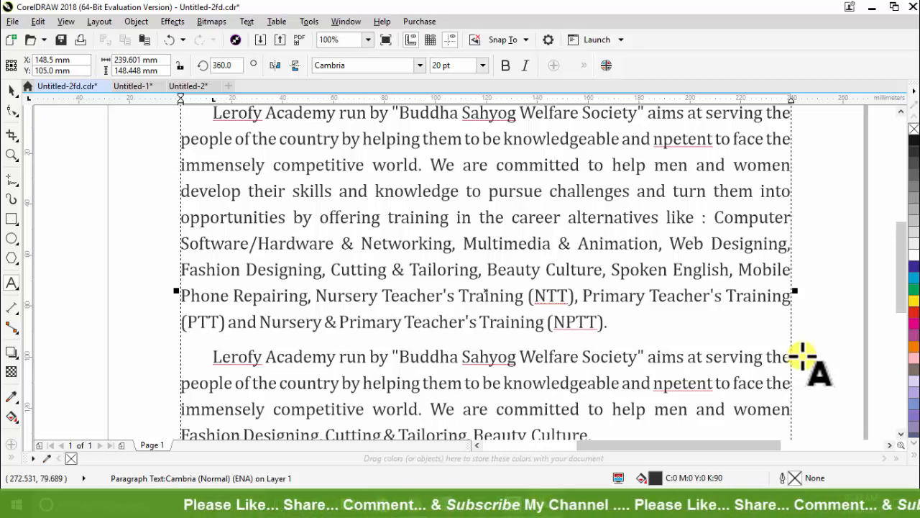
key("Home")
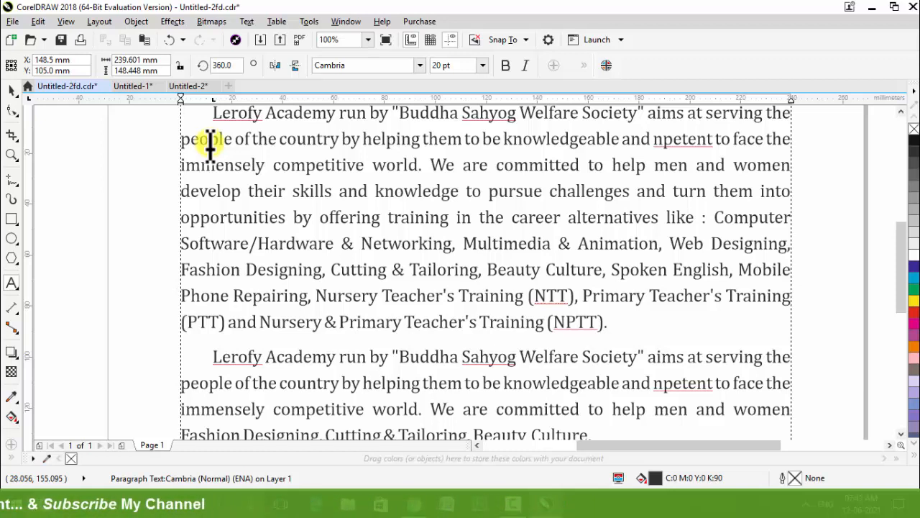
key("ctrl+End")
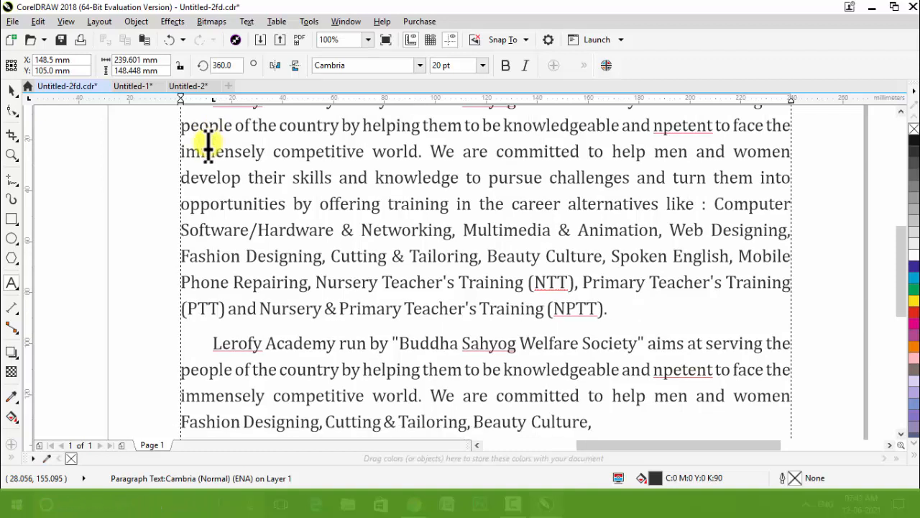
scroll(209, 144, "down", 1)
scroll(318, 232, "down", 1)
scroll(295, 173, "up", 1)
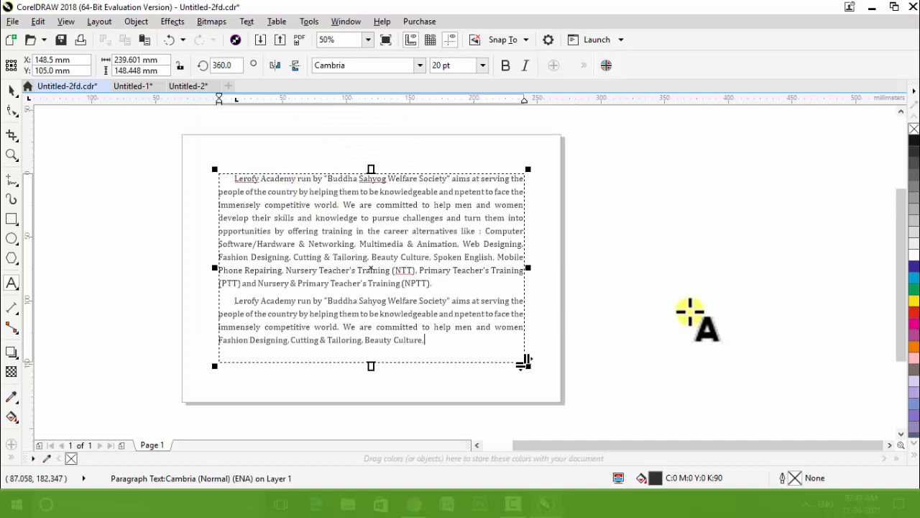
left_click(708, 314)
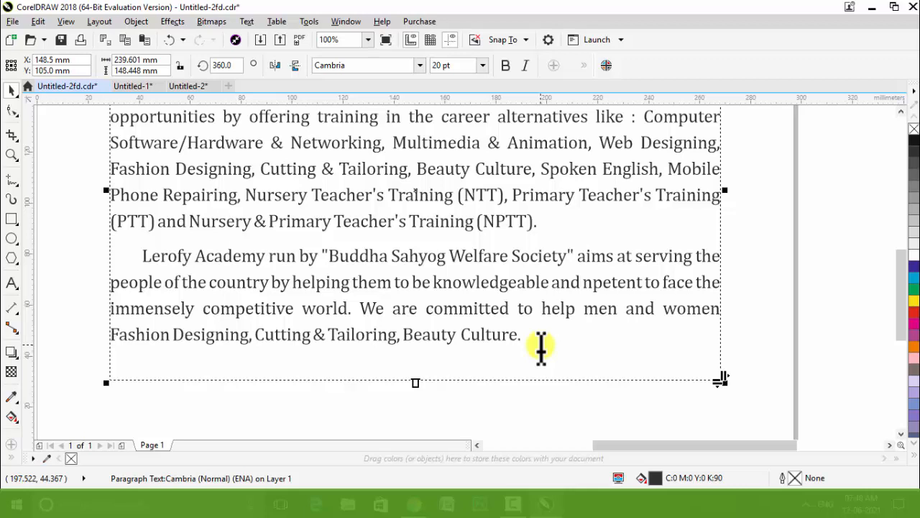
Step: Place the text cursor in the last line and try switching the paragraph text to vertical orientation
double_click(529, 343)
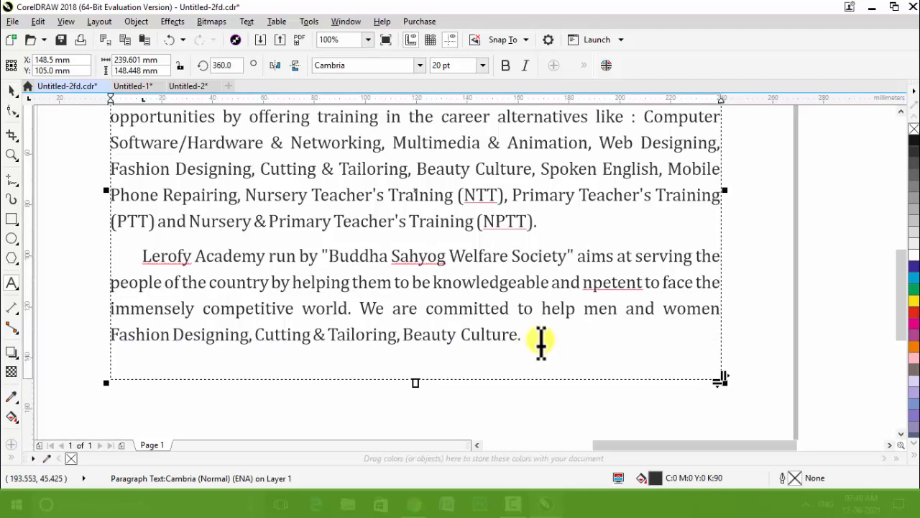
left_click(542, 342)
key("ctrl+period")
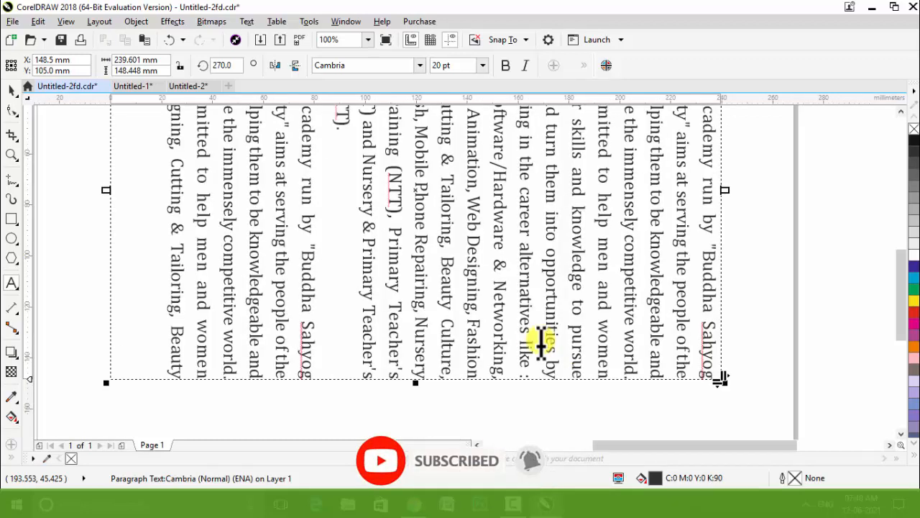
scroll(541, 343, "down", 1)
scroll(514, 314, "up", 1)
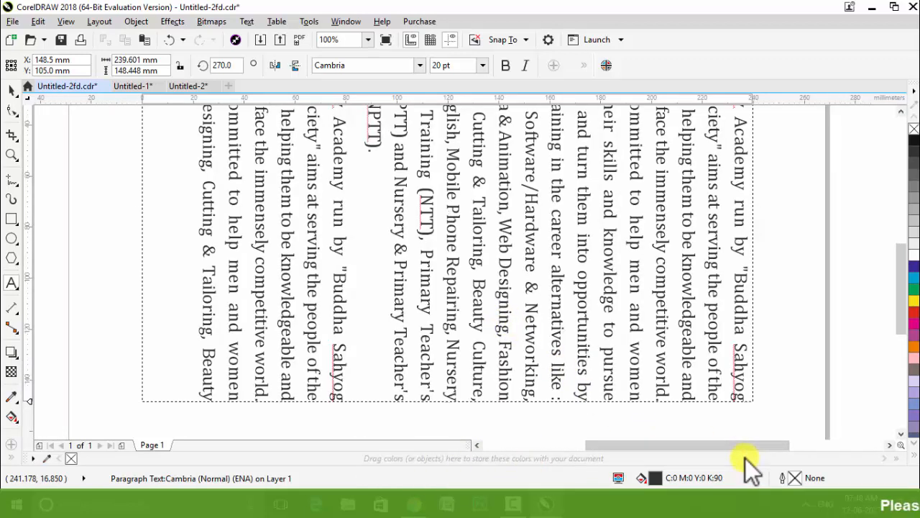
Step: Undo the vertical text orientation, reapply it, and undo it again
key("ctrl+z")
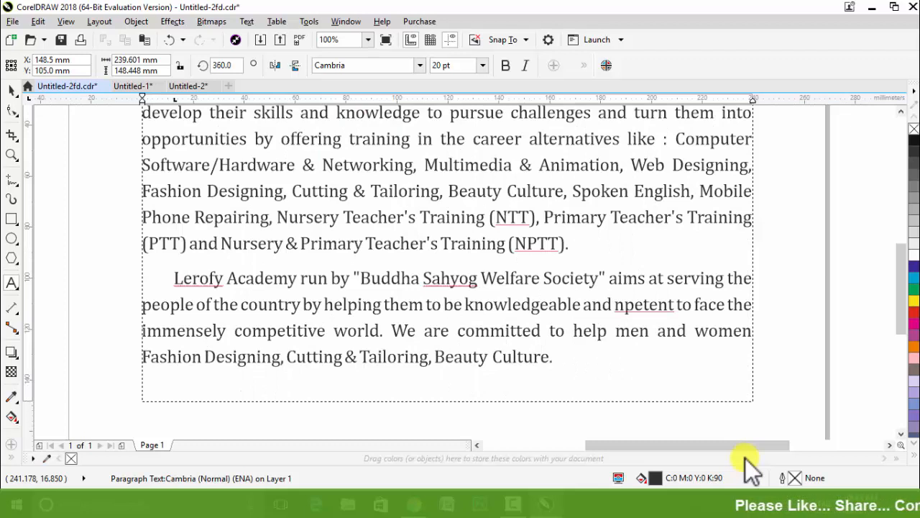
left_click(606, 370)
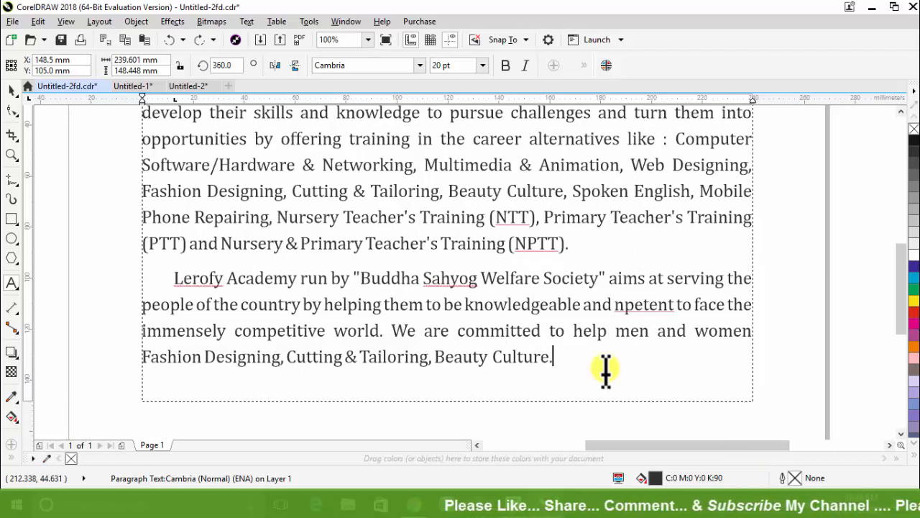
key("ctrl+shift+z")
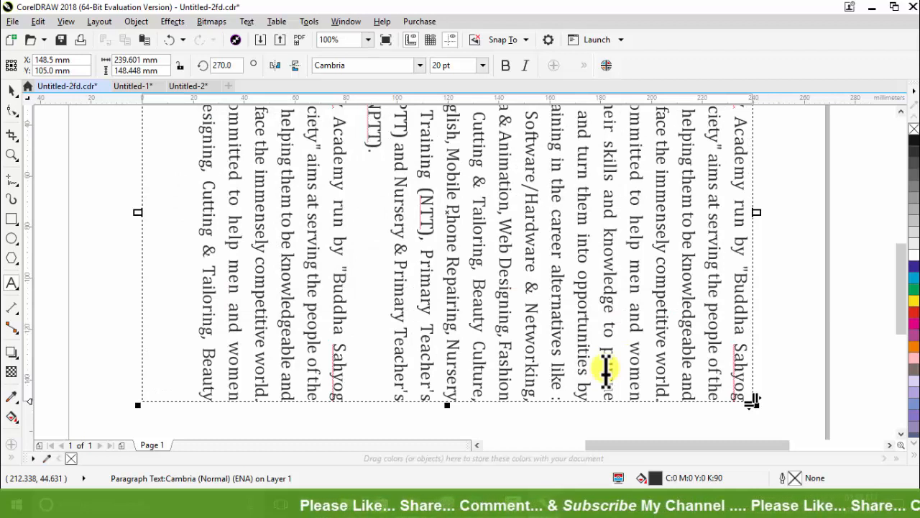
key("ctrl+z")
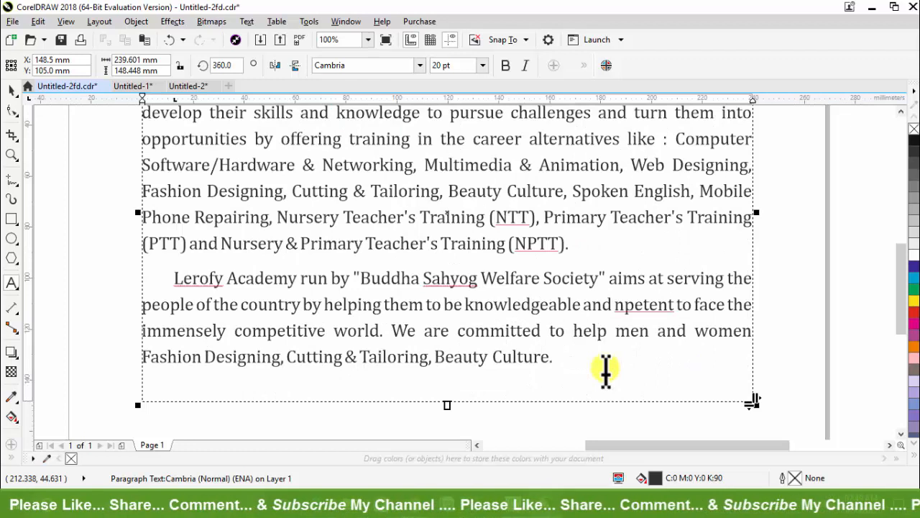
Step: Place the text cursor before "Culture" in the last line and adjust the word gap after "Beauty", first narrower, then wider
left_click(525, 380)
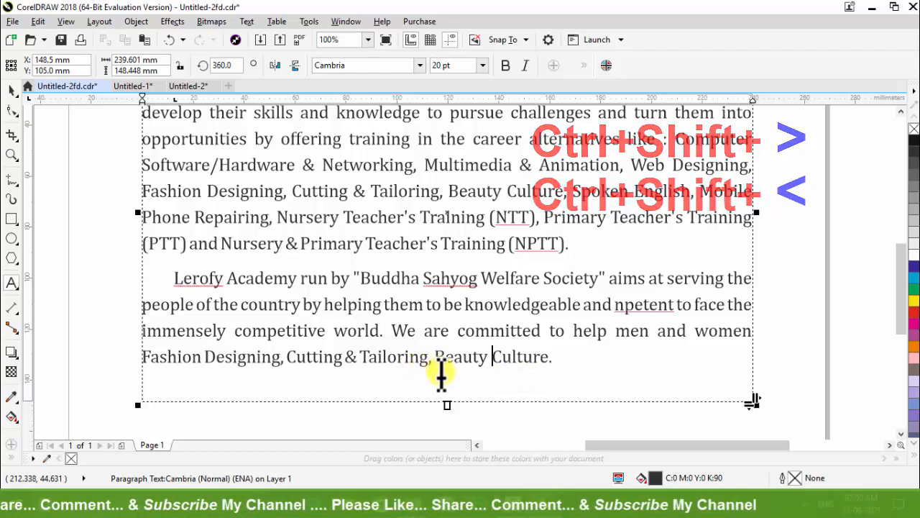
scroll(438, 370, "up", 4)
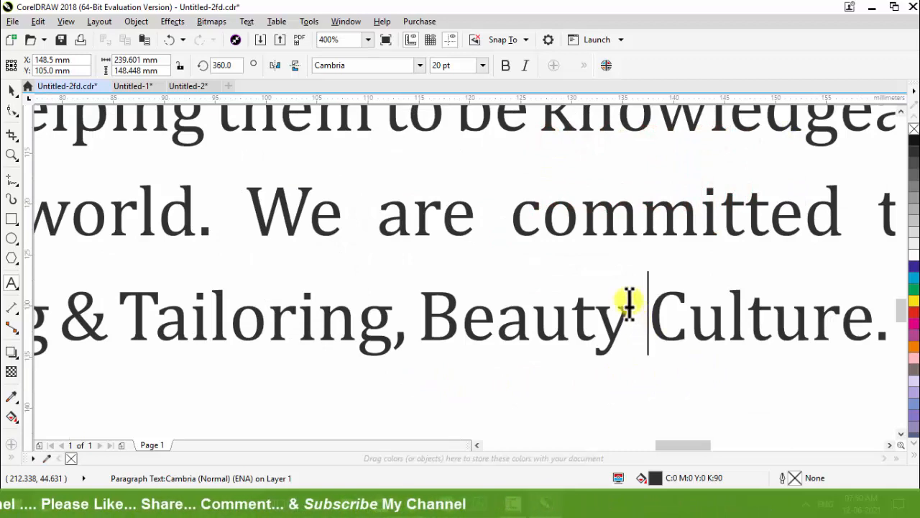
left_click_drag(633, 311, 652, 313)
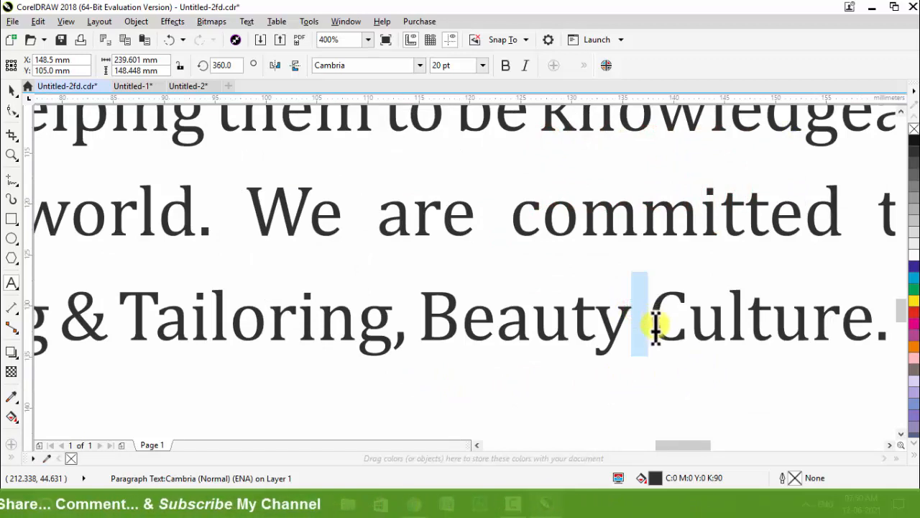
left_click(653, 320)
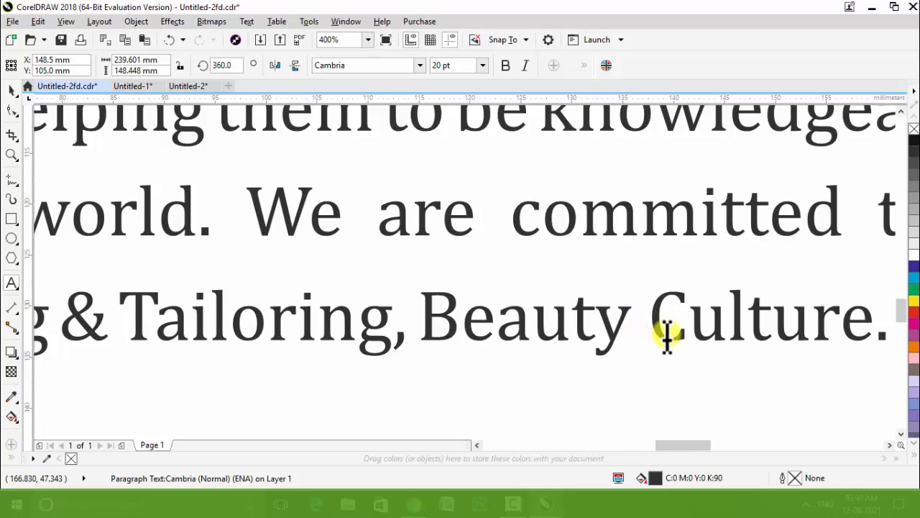
key("BackSpace")
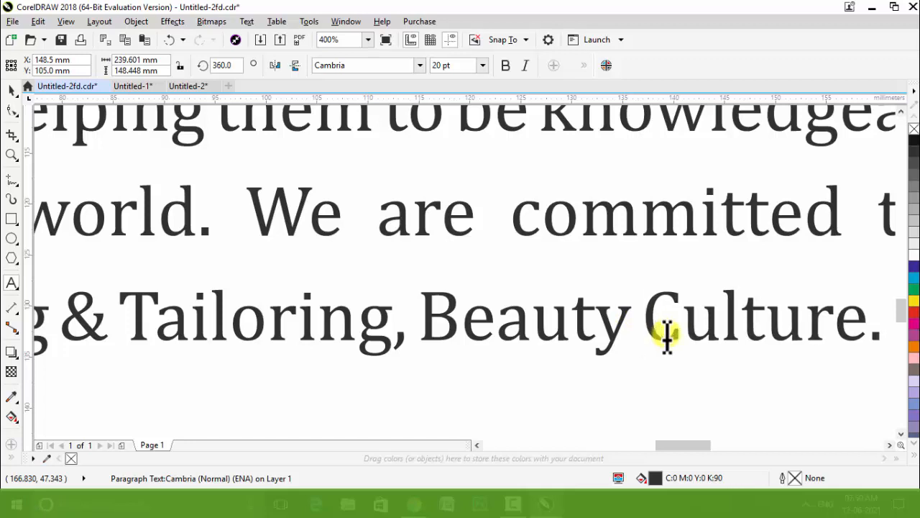
key("BackSpace")
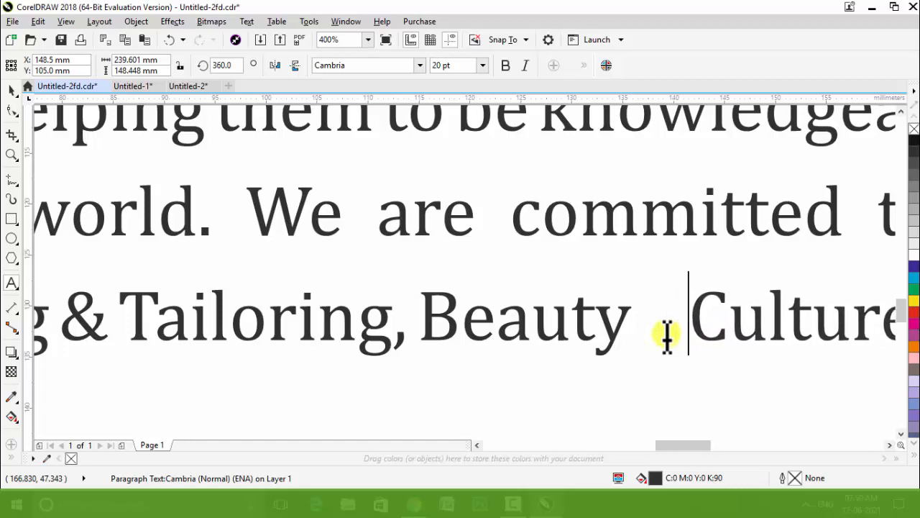
Step: Narrow the gap between "Beauty" and "Culture" in small increments
key("BackSpace")
key("BackSpace")
key("BackSpace")
key("BackSpace")
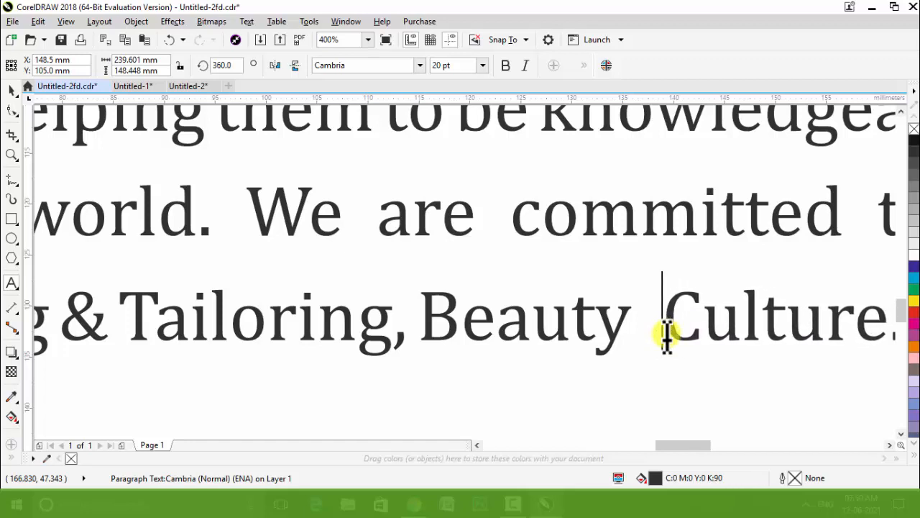
key("BackSpace")
key("BackSpace")
key("BackSpace")
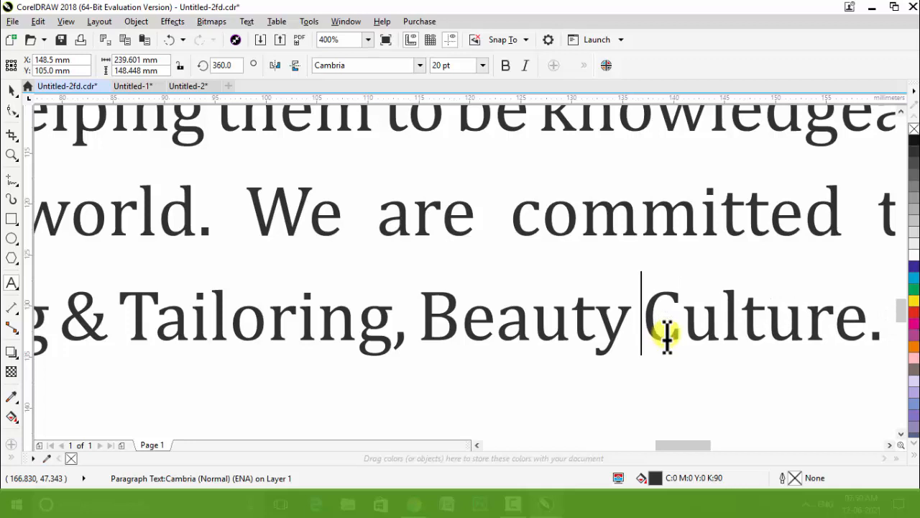
Step: Widen the gap between "Beauty" and "Culture" slightly
key("BackSpace")
key("BackSpace")
key("BackSpace")
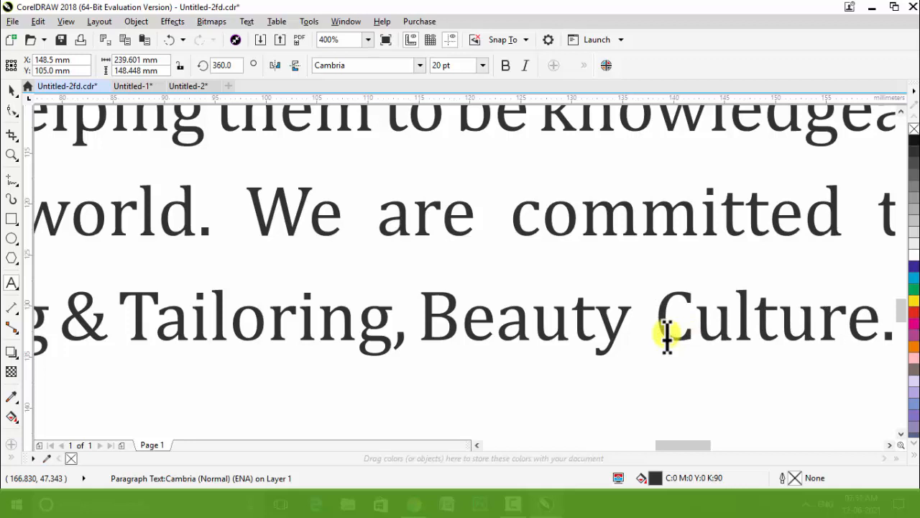
scroll(668, 338, "right", 3)
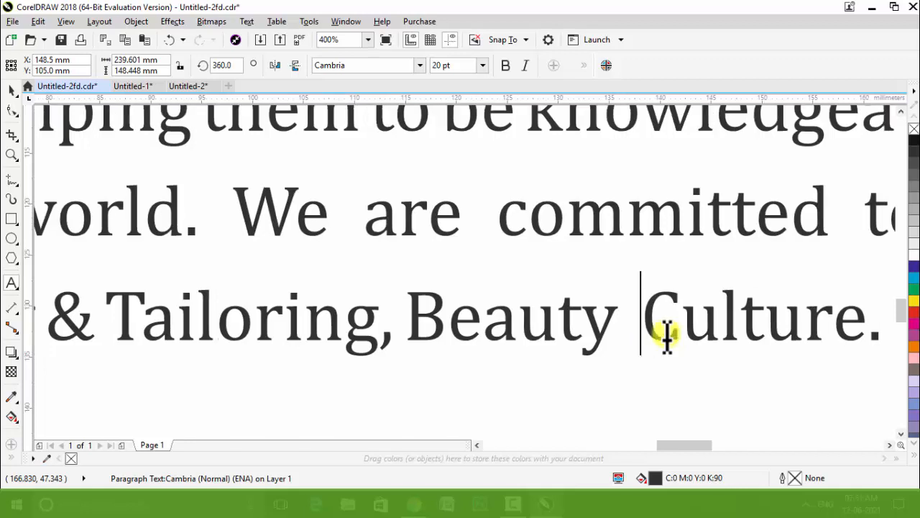
scroll(667, 338, "right", 1)
scroll(667, 338, "up", 3)
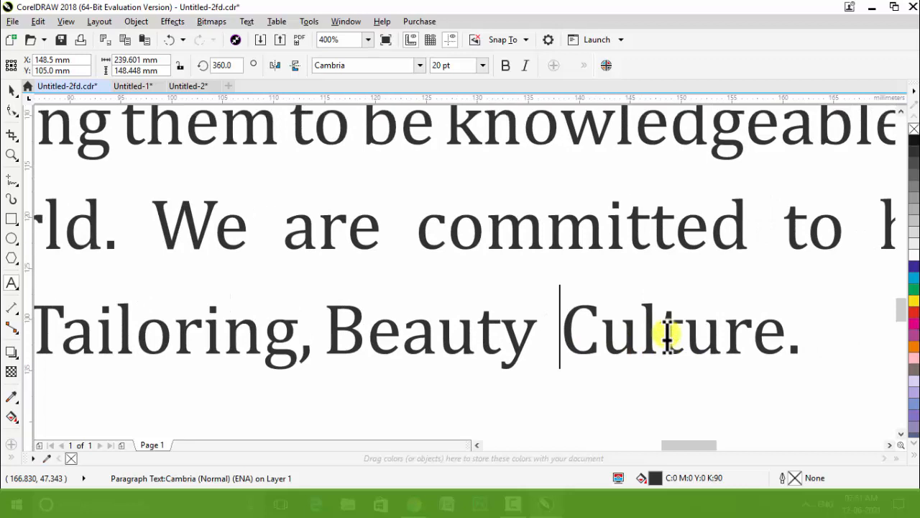
scroll(667, 336, "up", 1)
scroll(668, 336, "right", 1)
scroll(667, 336, "up", 1)
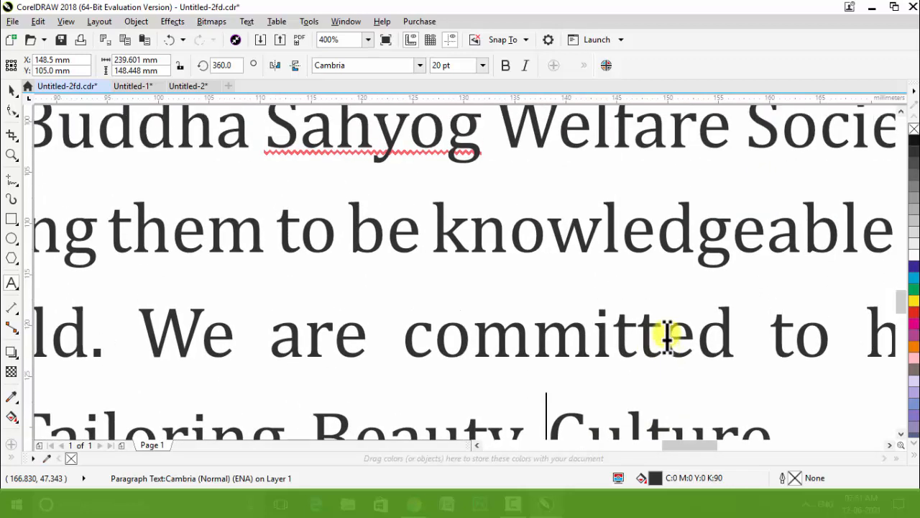
scroll(667, 335, "down", 3)
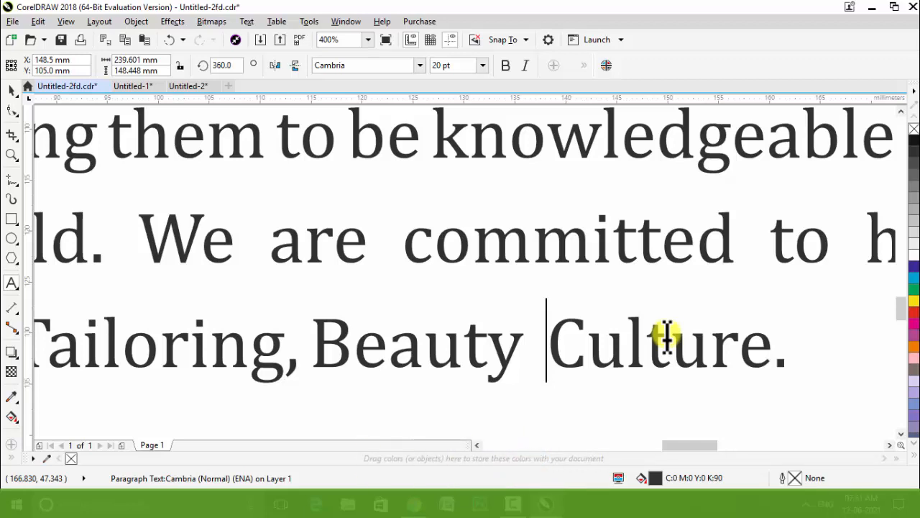
scroll(667, 336, "left", 1)
scroll(667, 336, "left", 6)
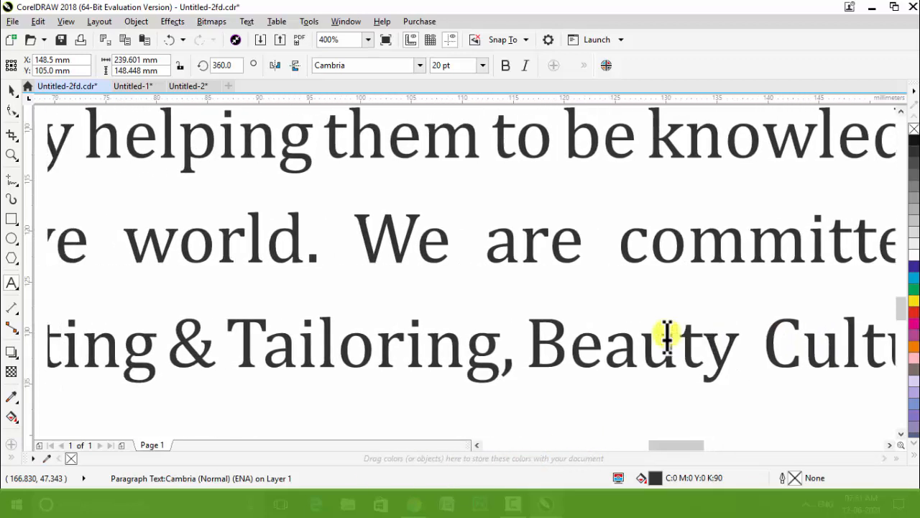
scroll(668, 336, "right", 10)
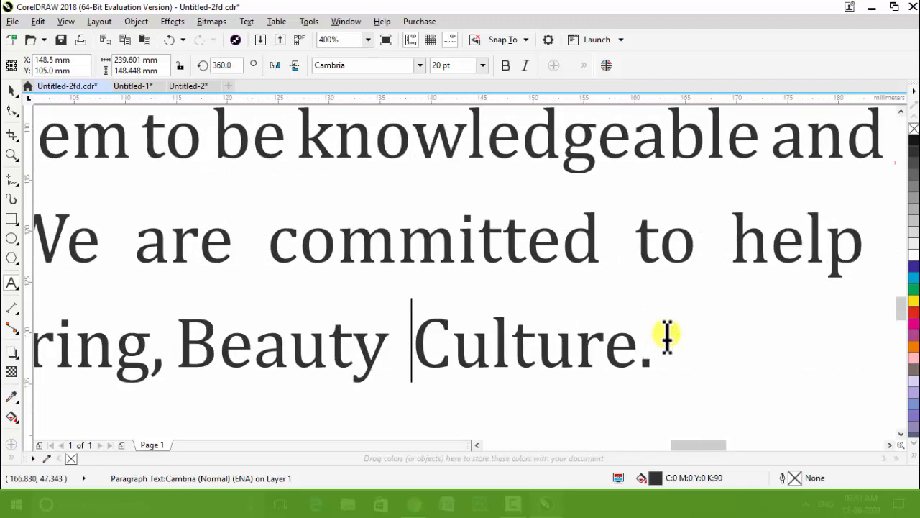
scroll(667, 336, "down", 5)
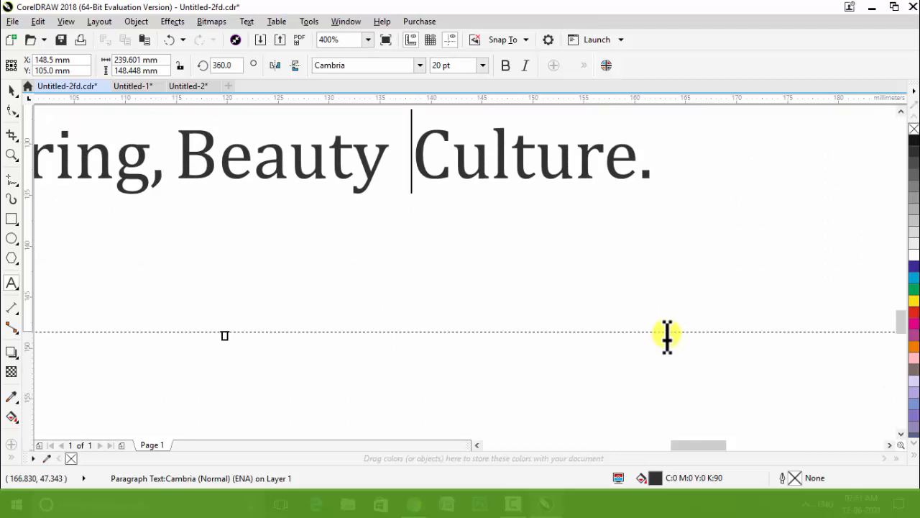
scroll(667, 336, "up", 1)
scroll(667, 336, "up", 7)
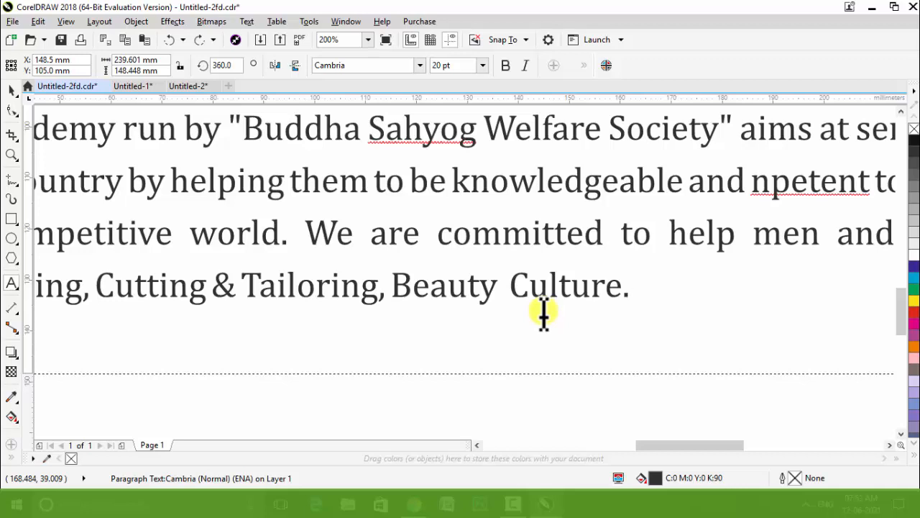
Step: Select the whole paragraph text frame and enlarge its font in one-point increments to 23 pt
left_click(447, 66)
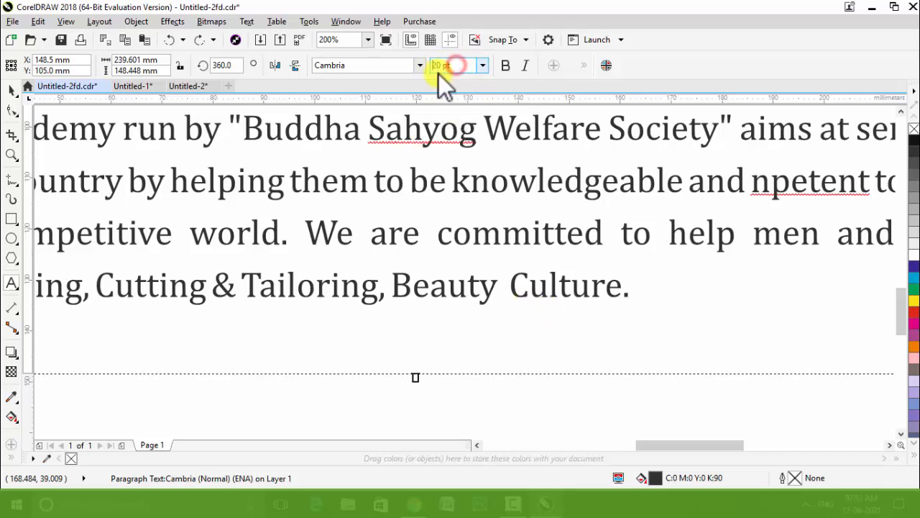
left_click(10, 88)
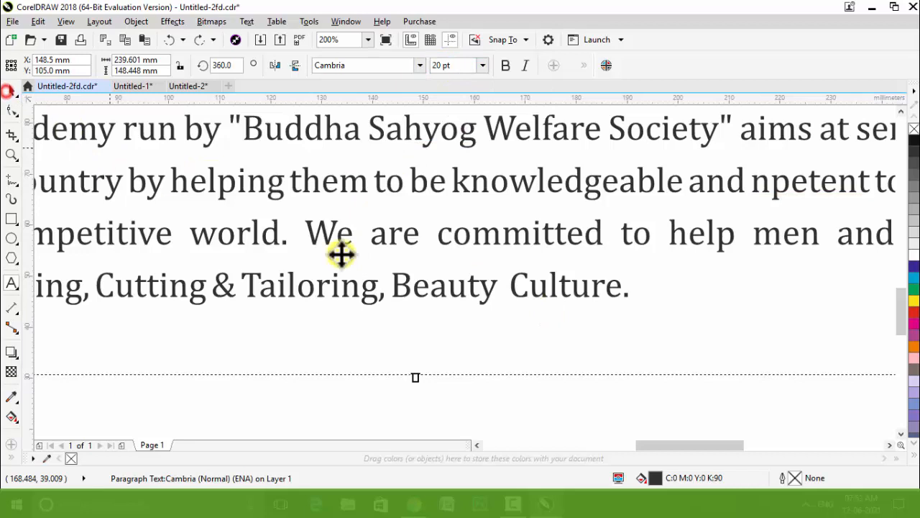
scroll(518, 316, "down", 2)
scroll(526, 206, "up", 1)
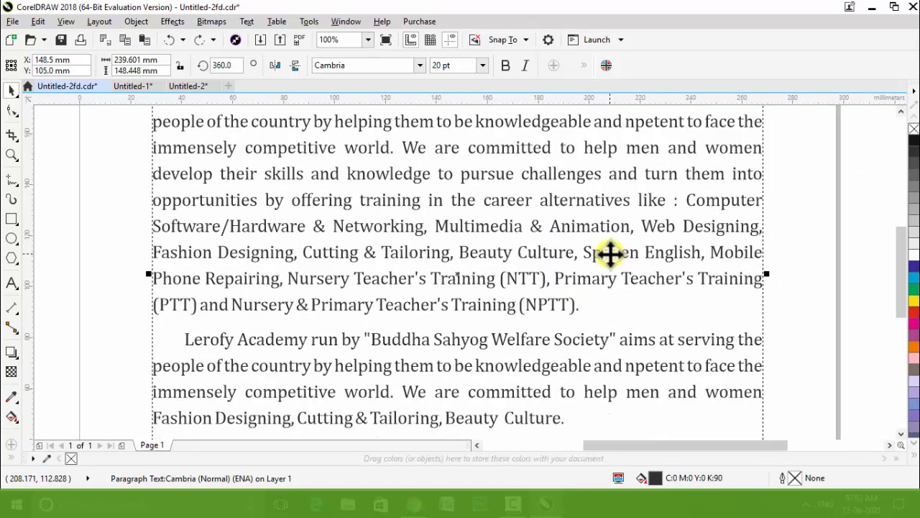
key("ctrl+KP_6")
key("ctrl+KP_6")
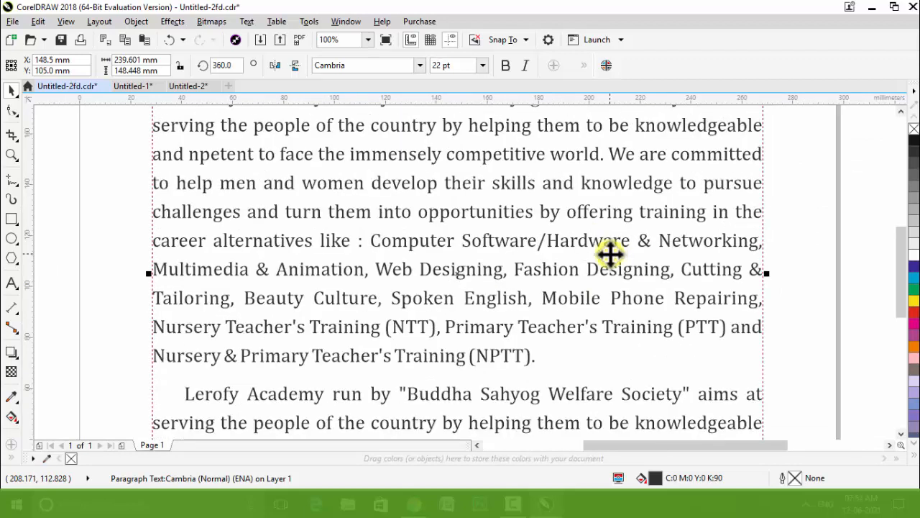
key("ctrl+KP_6")
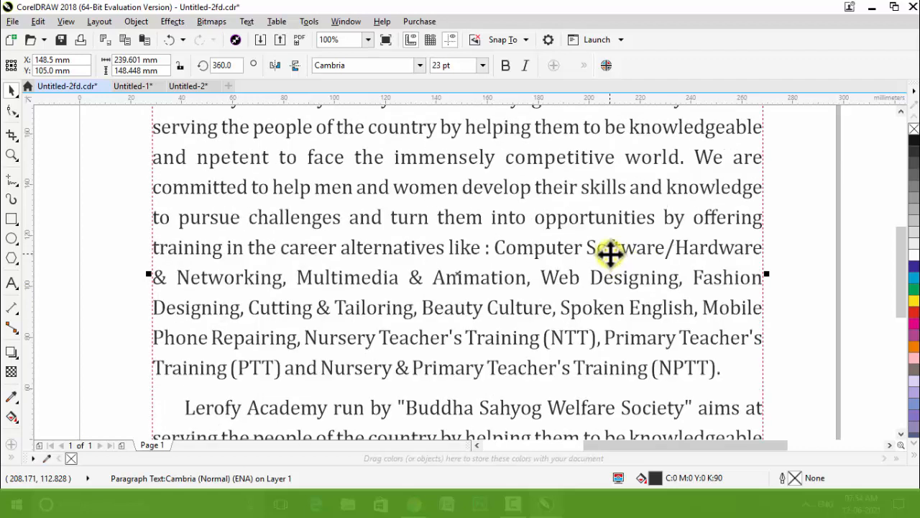
Step: Reduce the paragraph text's font size one point at a time to 15 pt
key("ctrl+KP_4")
key("ctrl+KP_4")
key("ctrl+KP_4")
key("ctrl+KP_4")
key("ctrl+KP_4")
key("ctrl+KP_4")
key("ctrl+KP_4")
key("ctrl+KP_4")
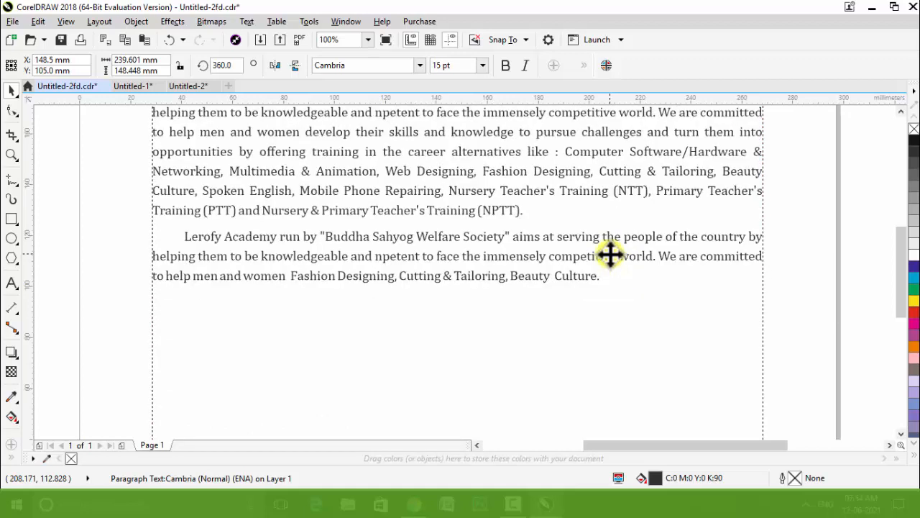
Step: Vary the paragraph text's font size down and up in one-point increments, finishing at 12 pt
key("ctrl+KP_4")
key("ctrl+KP_4")
key("ctrl+KP_4")
key("ctrl+KP_4")
key("ctrl+KP_6")
key("ctrl+KP_6")
key("ctrl+KP_6")
key("ctrl+KP_6")
key("ctrl+KP_4")
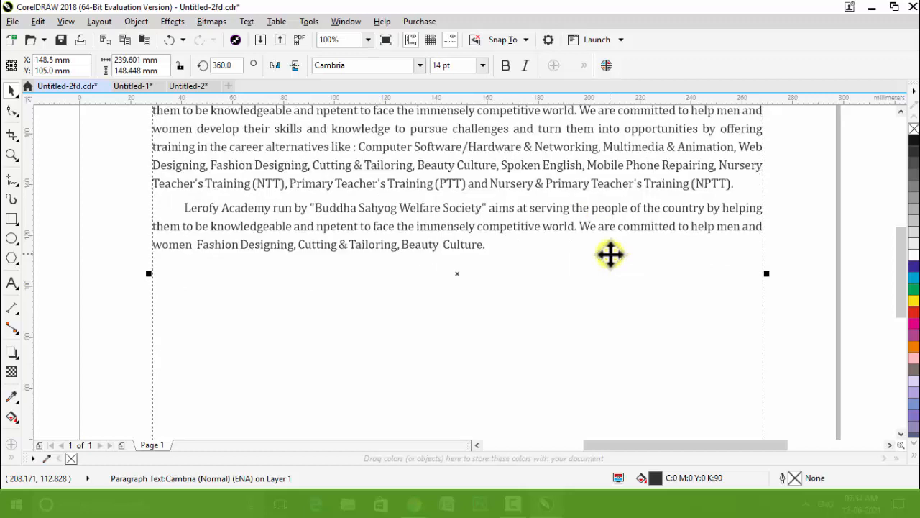
key("ctrl+KP_4")
key("ctrl+KP_4")
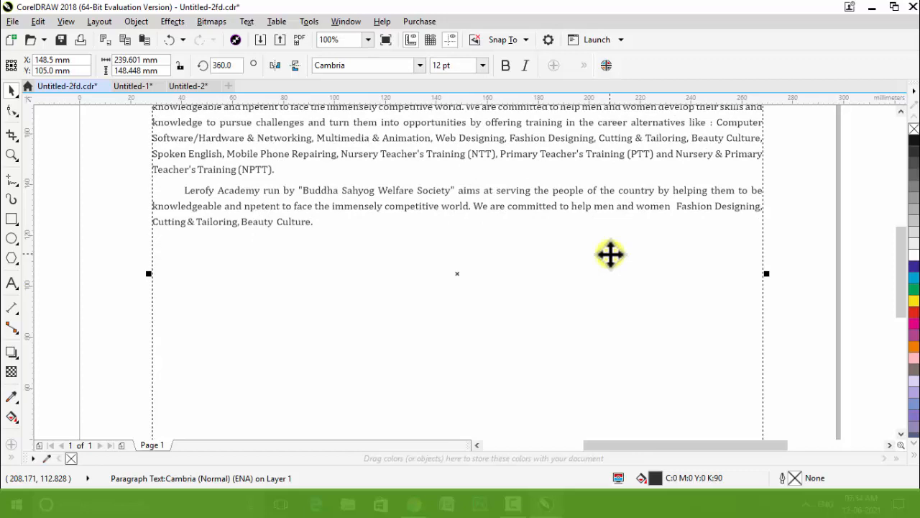
Step: Raise the paragraph text through the preset font sizes up to 24 pt and drop it back to 18 pt
key("ctrl+KP_8")
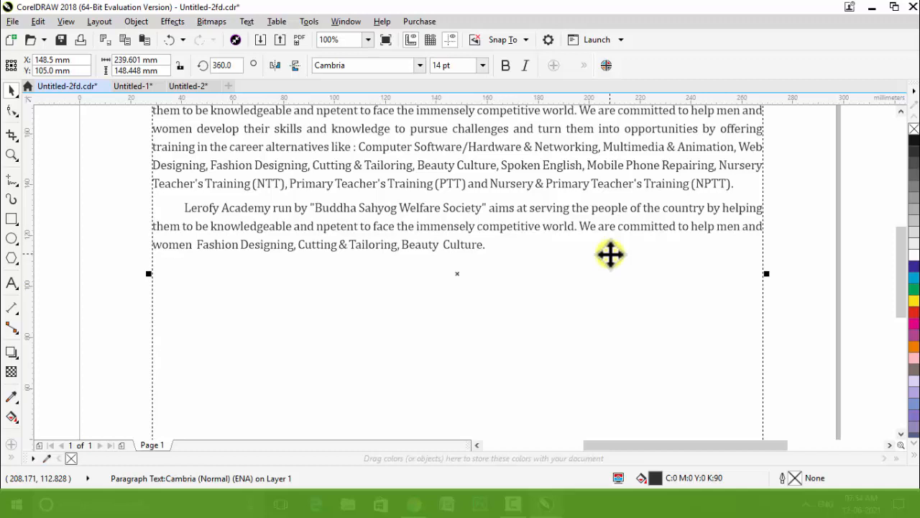
key("ctrl+KP_8")
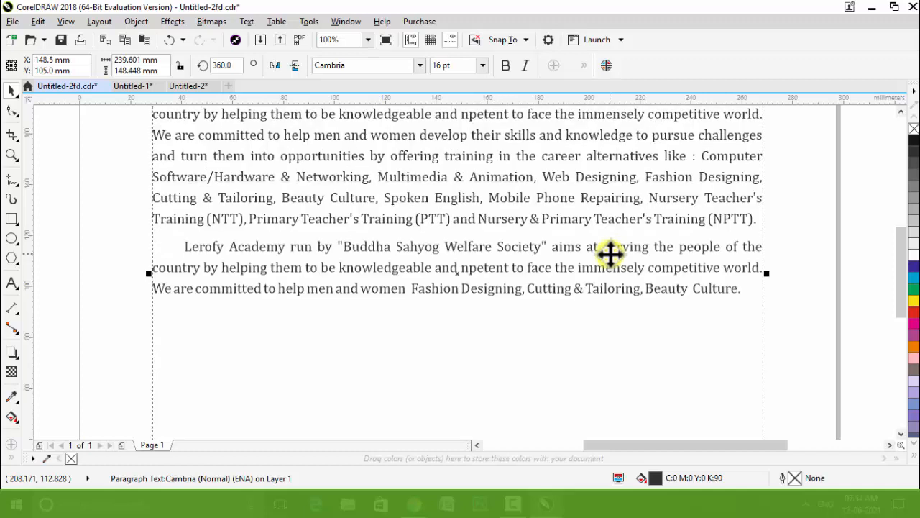
key("ctrl+KP_8")
key("ctrl+KP_8")
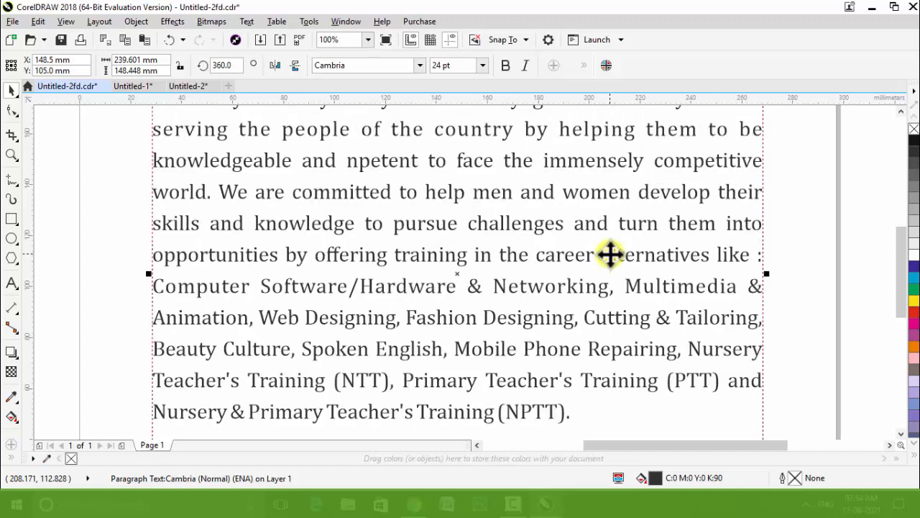
key("ctrl+KP_2")
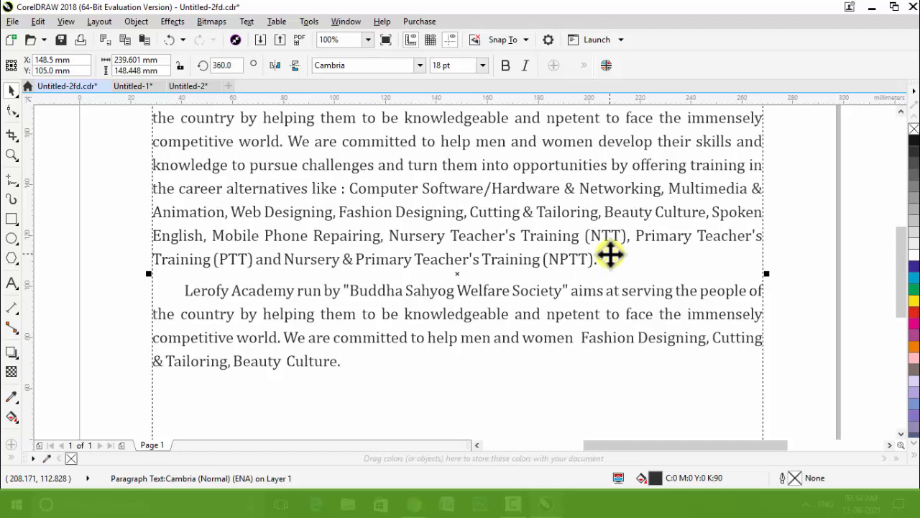
Step: Enlarge the paragraph text through the preset font sizes up to 72 pt
key("ctrl+KP_8")
key("ctrl+KP_8")
key("ctrl+KP_8")
key("ctrl+KP_8")
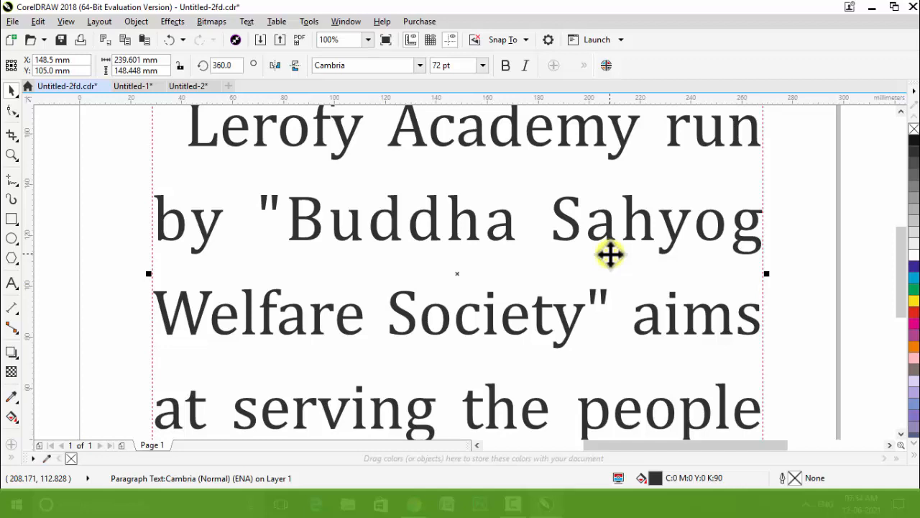
Step: Reduce the paragraph text through the preset font sizes down to 14 pt
key("ctrl+KP_2")
key("ctrl+KP_2")
key("ctrl+KP_2")
key("ctrl+KP_2")
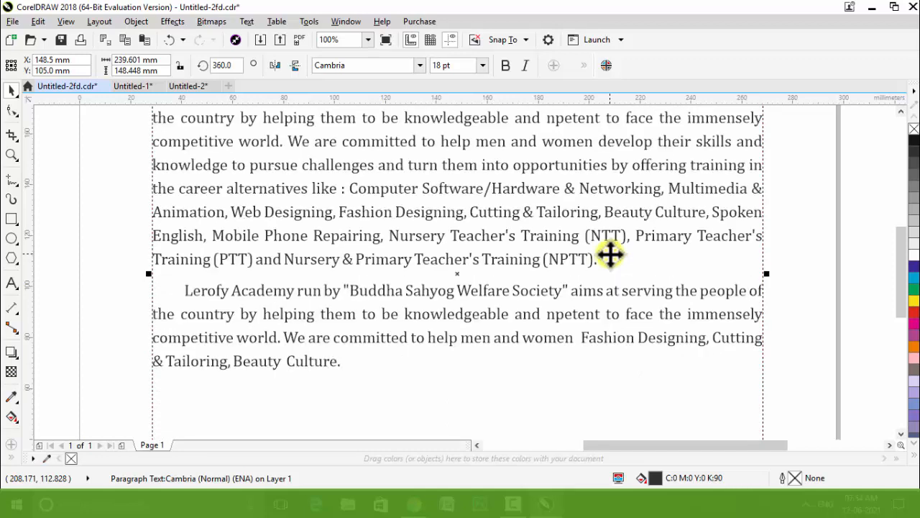
key("ctrl+KP_2")
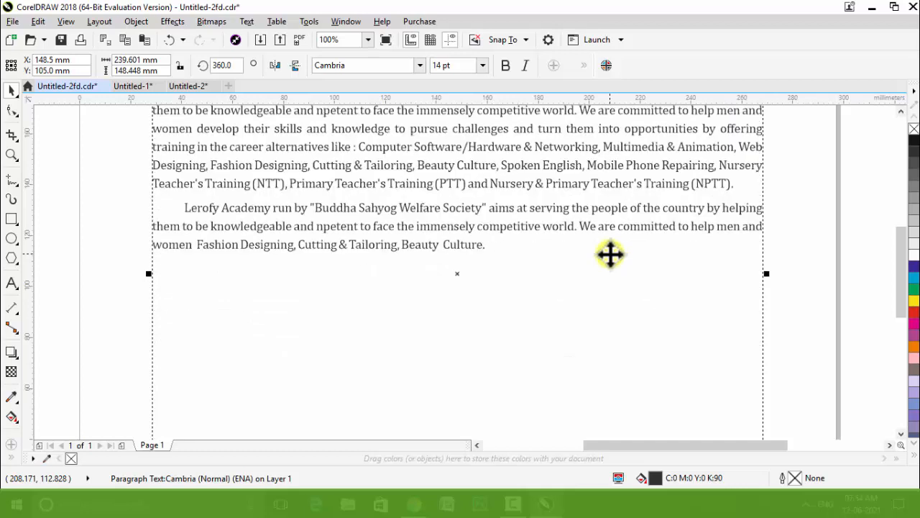